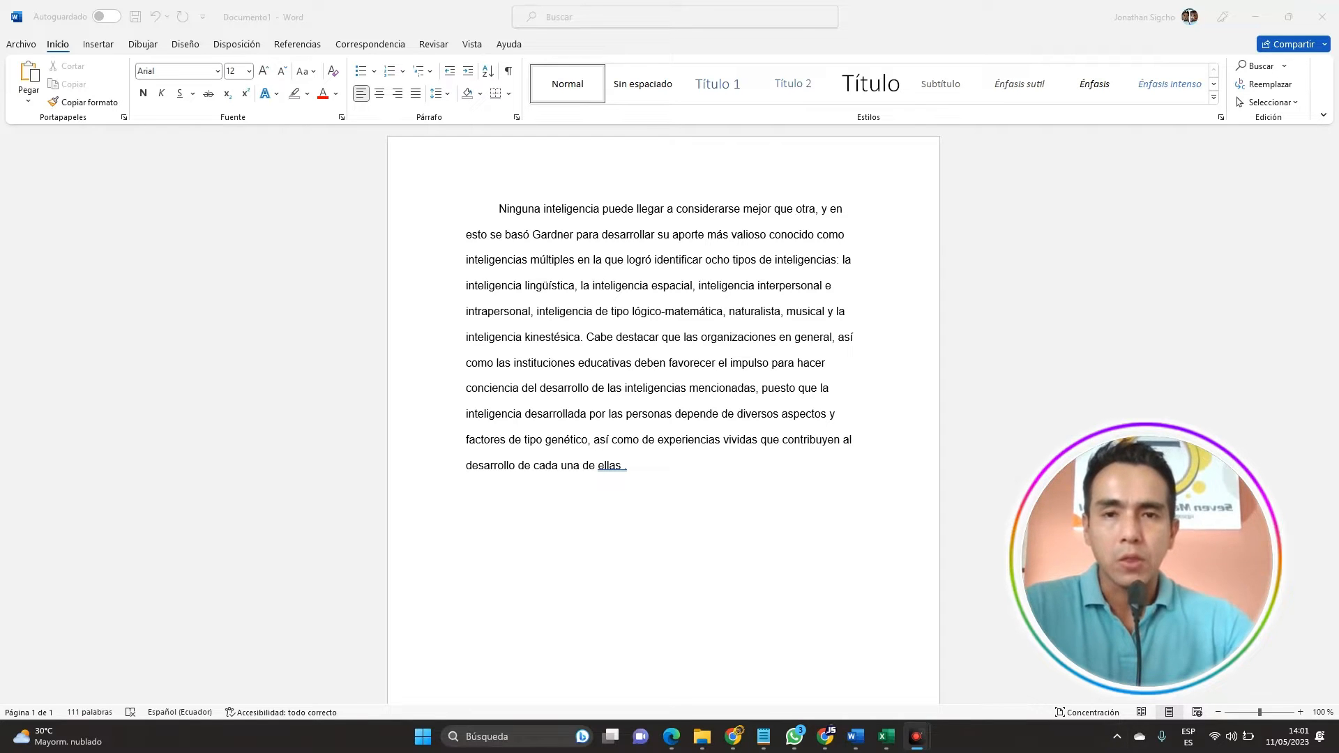
- Begin a new citation source at the paragraph's end, just before the final period, with Libro as the source type
click(625, 465)
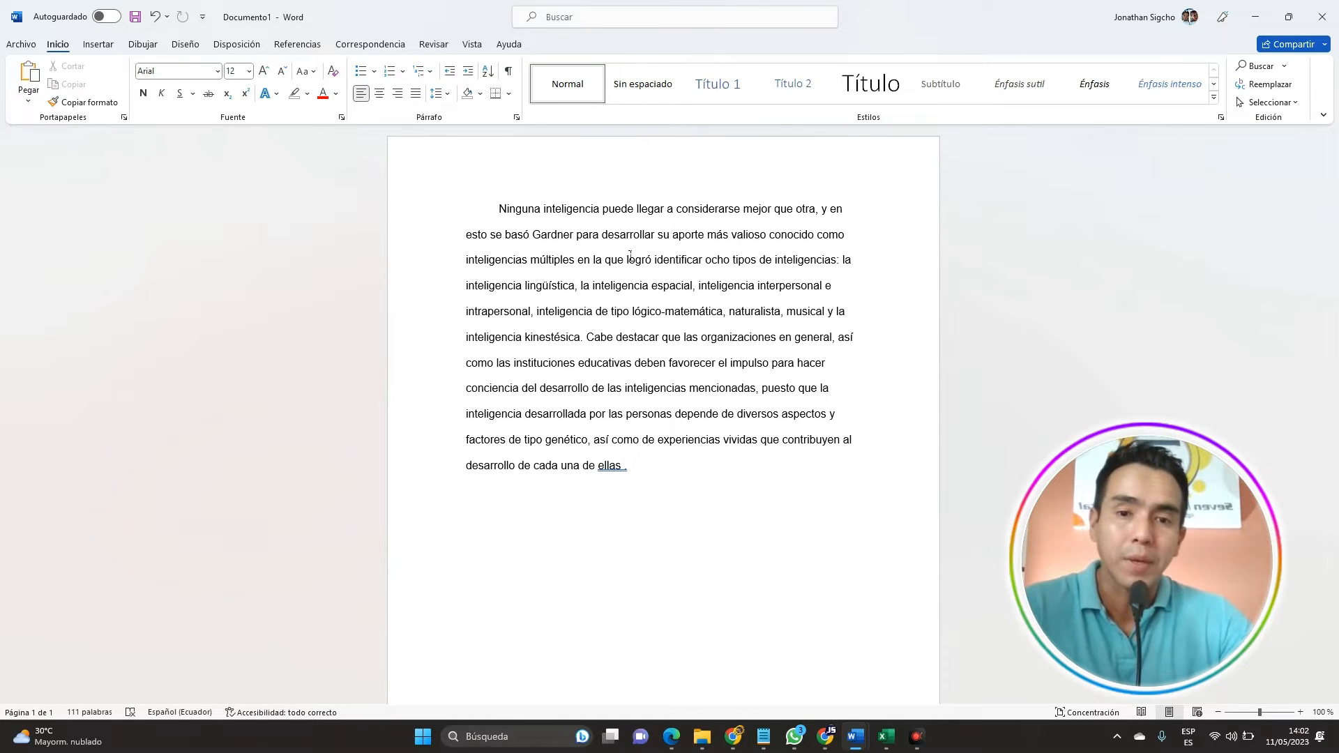
click(296, 46)
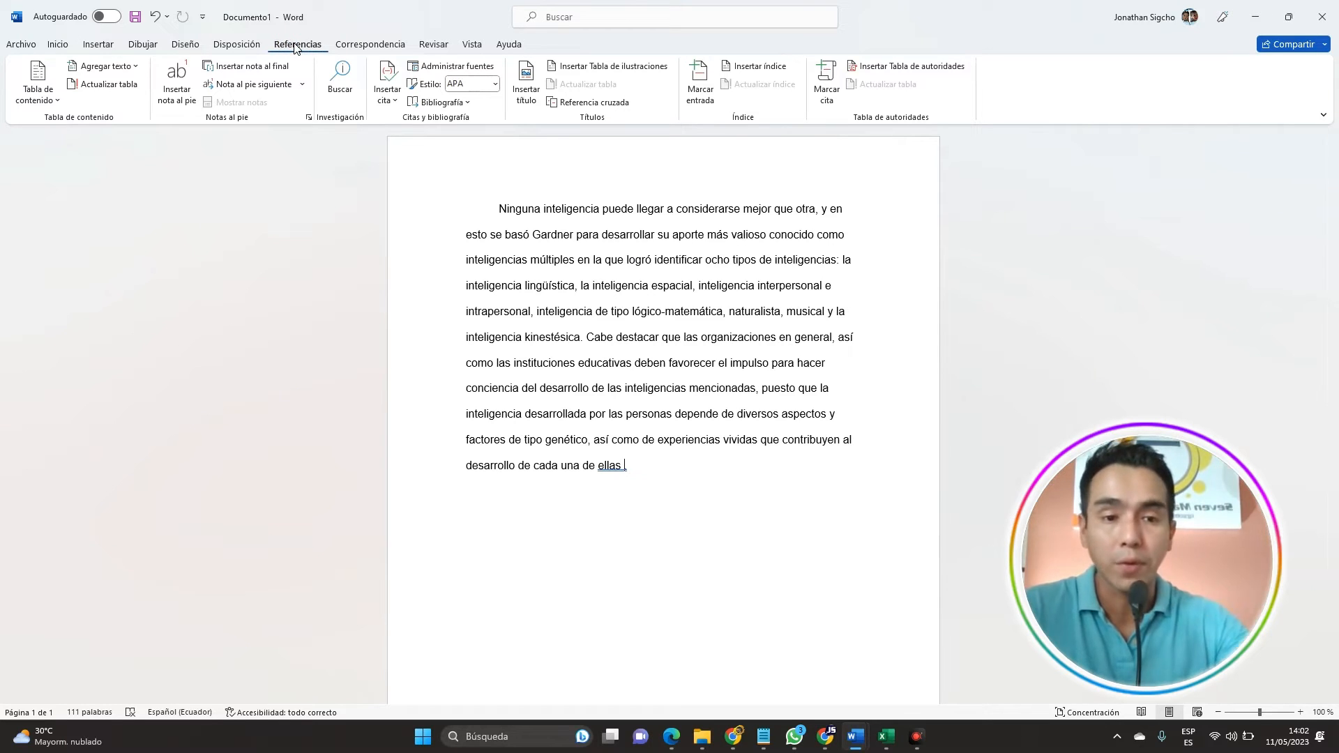
click(388, 96)
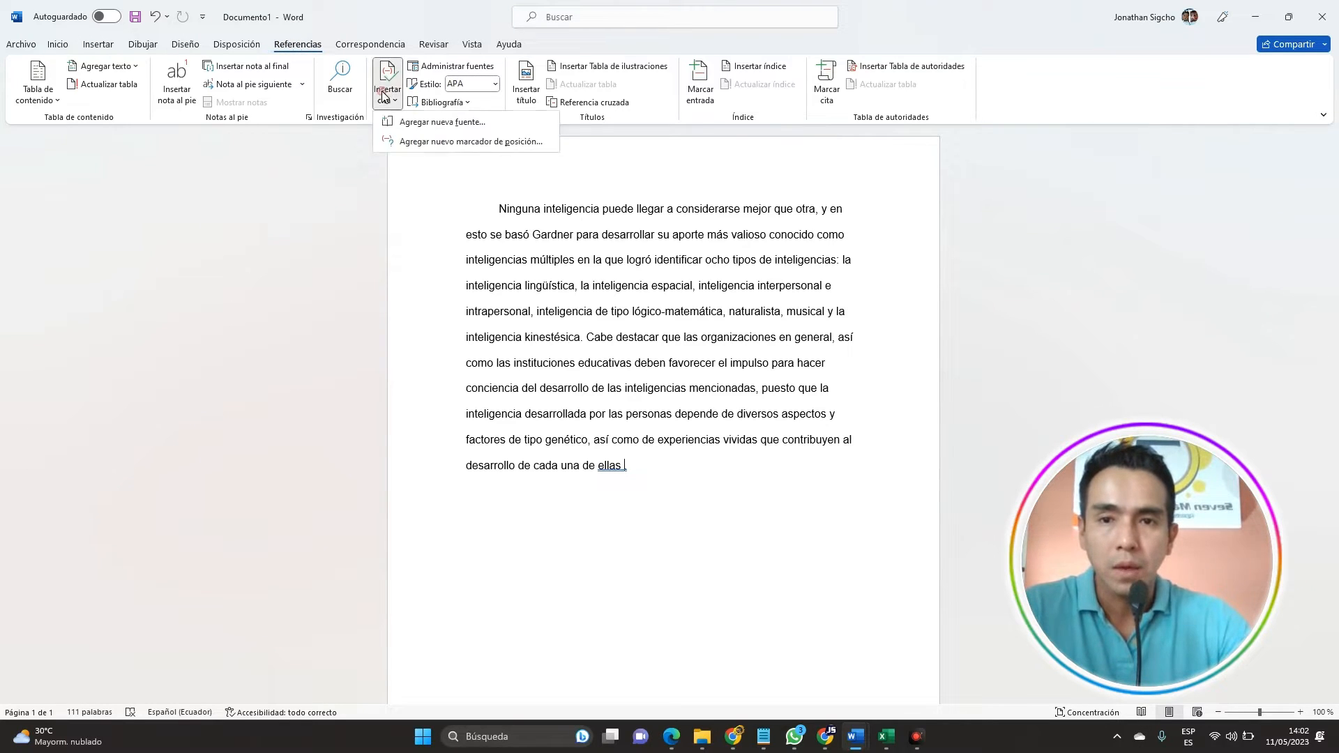
click(453, 123)
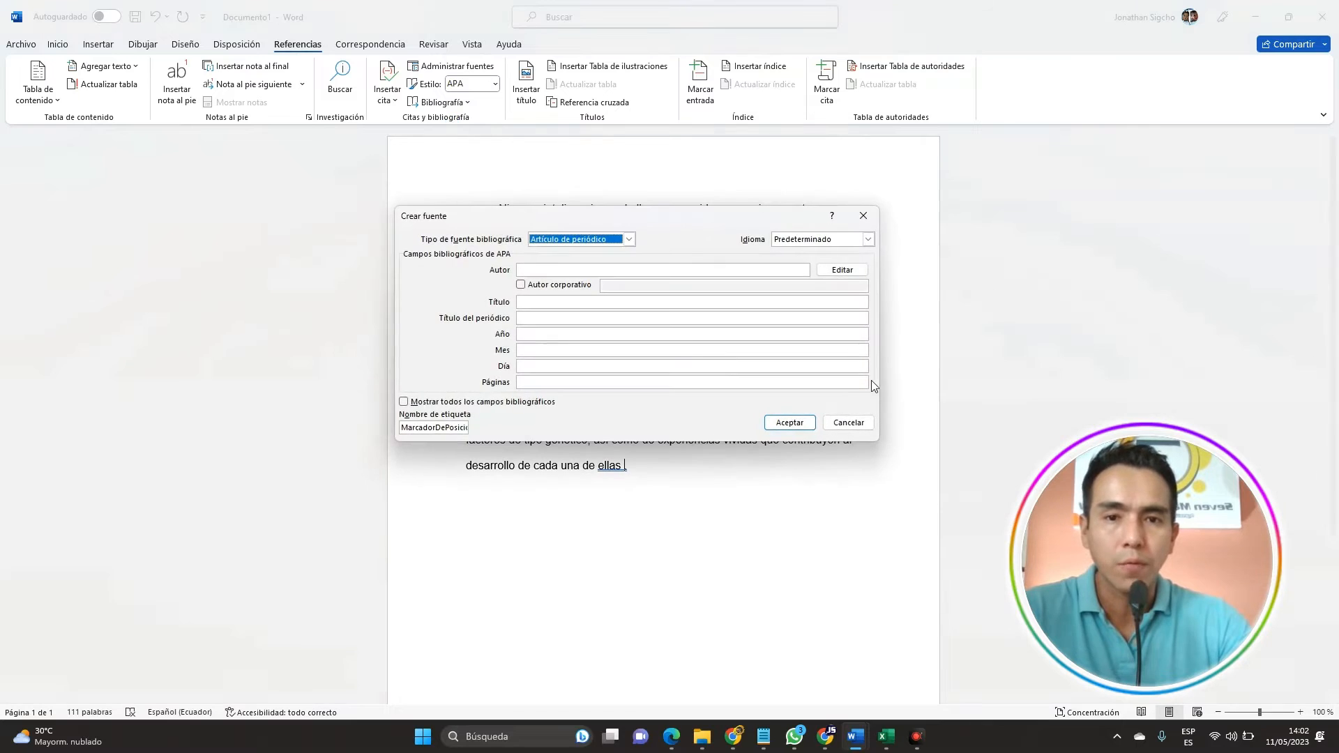
click(611, 242)
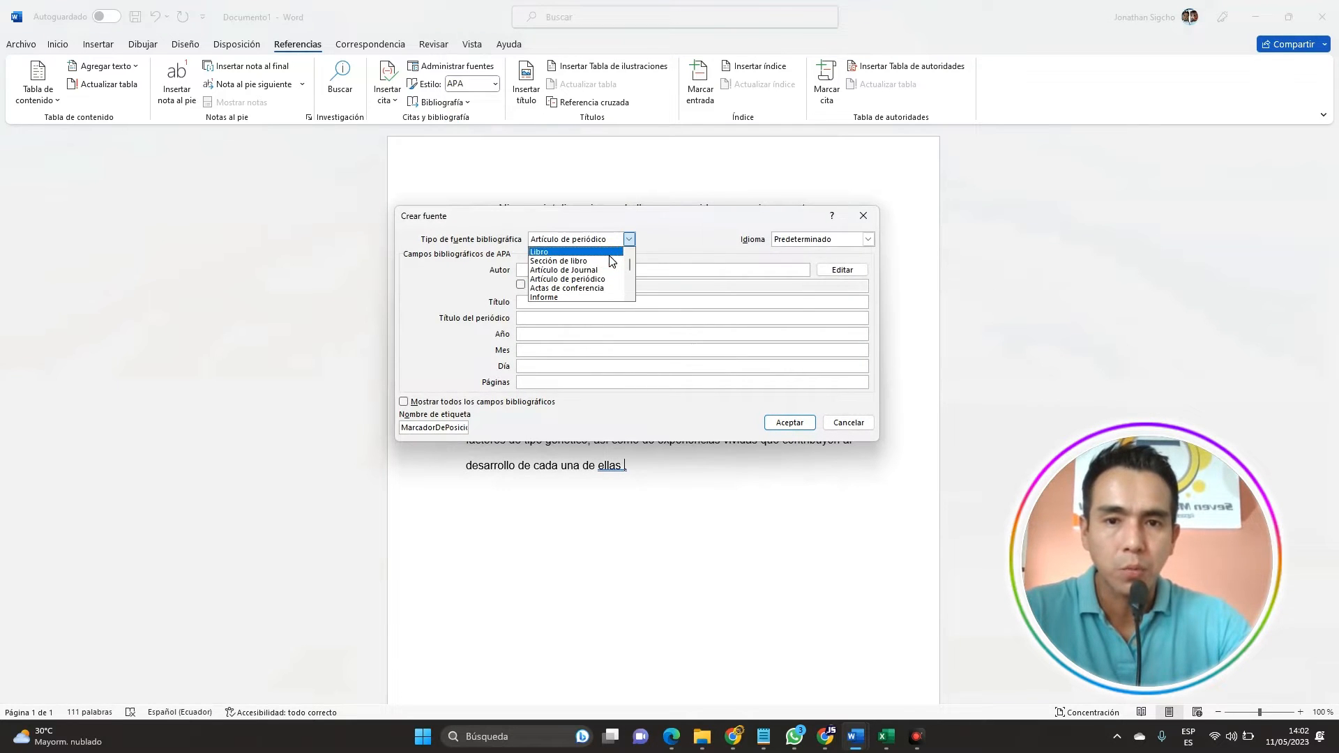
click(555, 252)
- Copy the list of author names from the Notepad note into the Autor field of the new source
click(531, 271)
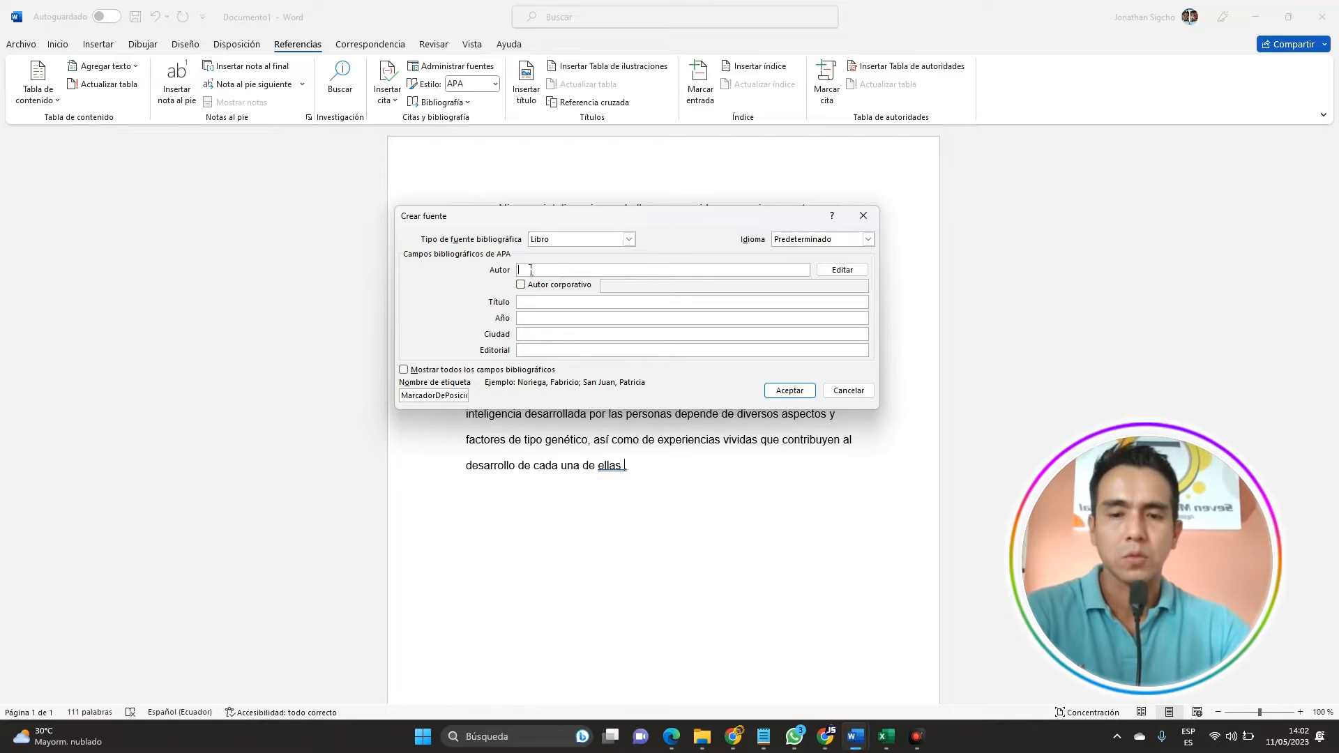
click(763, 737)
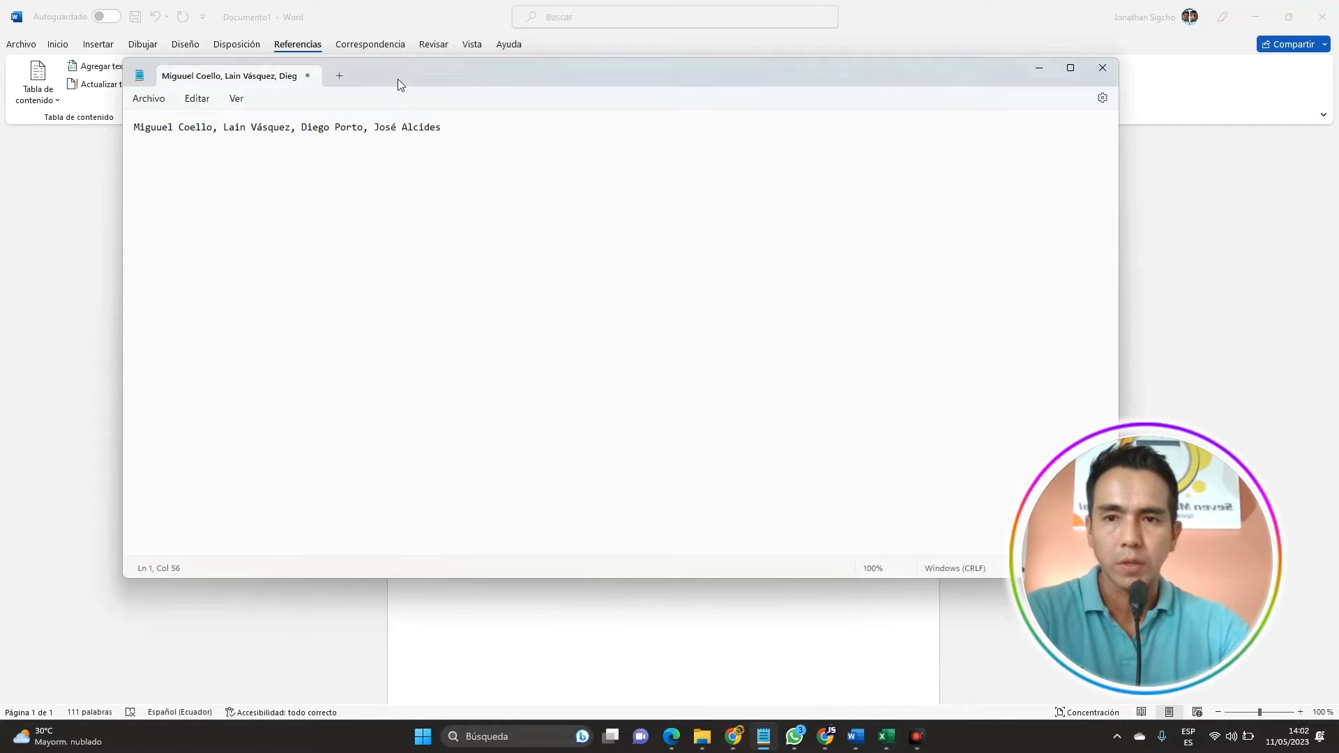
drag(454, 127, 0, 118)
key(ctrl+c)
key(alt+Tab)
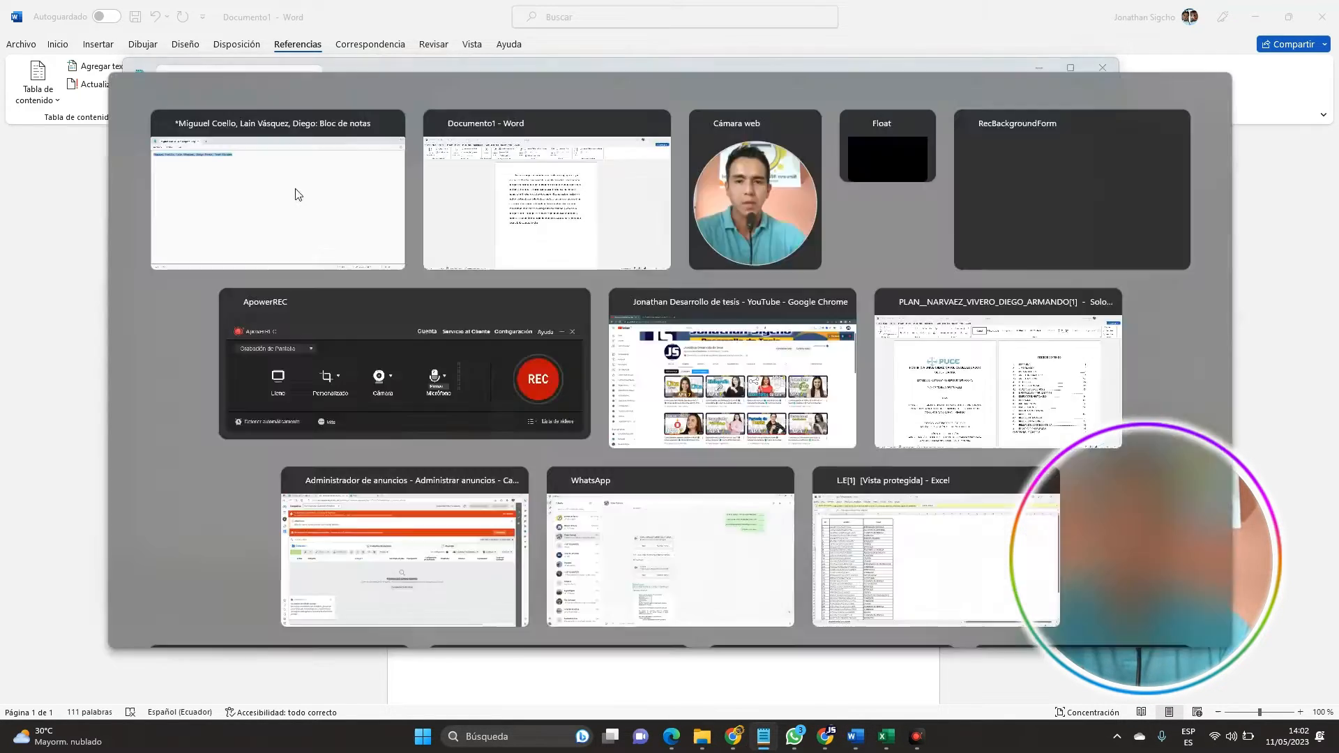
key(ctrl+v)
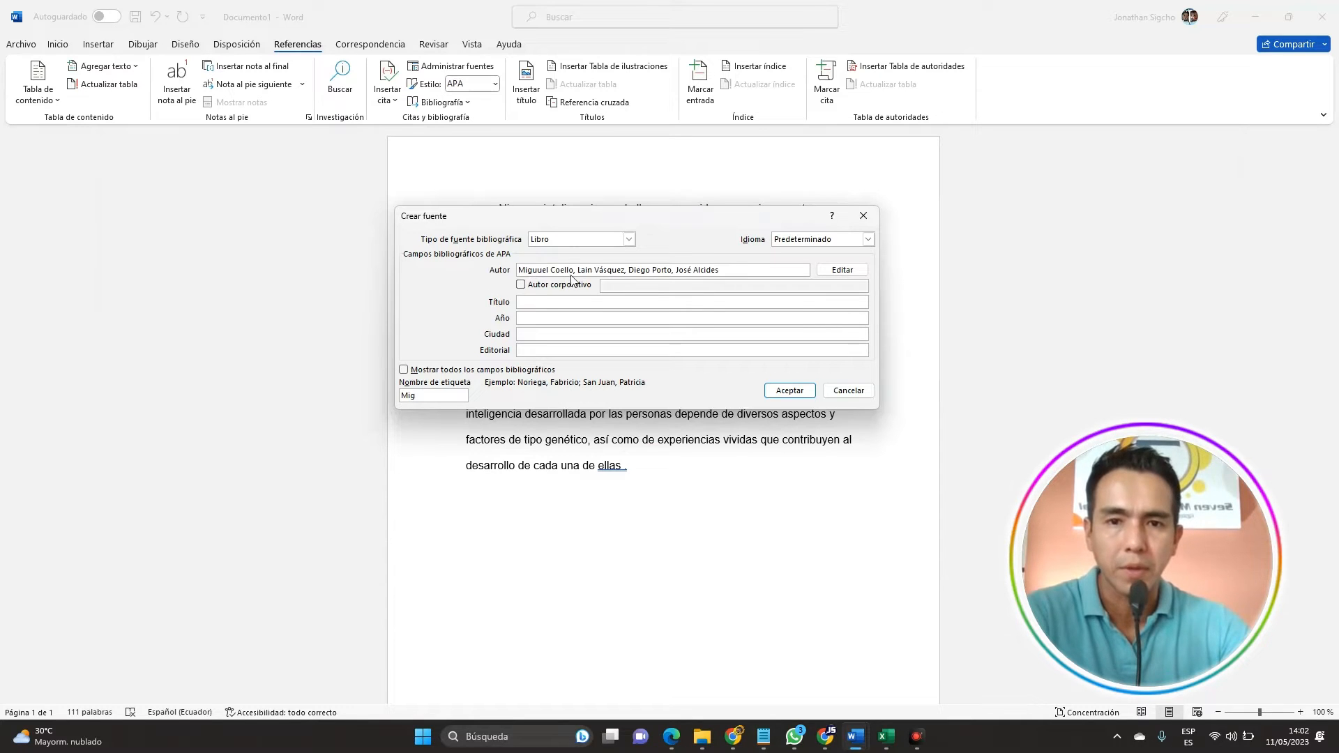
- Replace the commas between the author names in the Autor field with semicolons
click(576, 270)
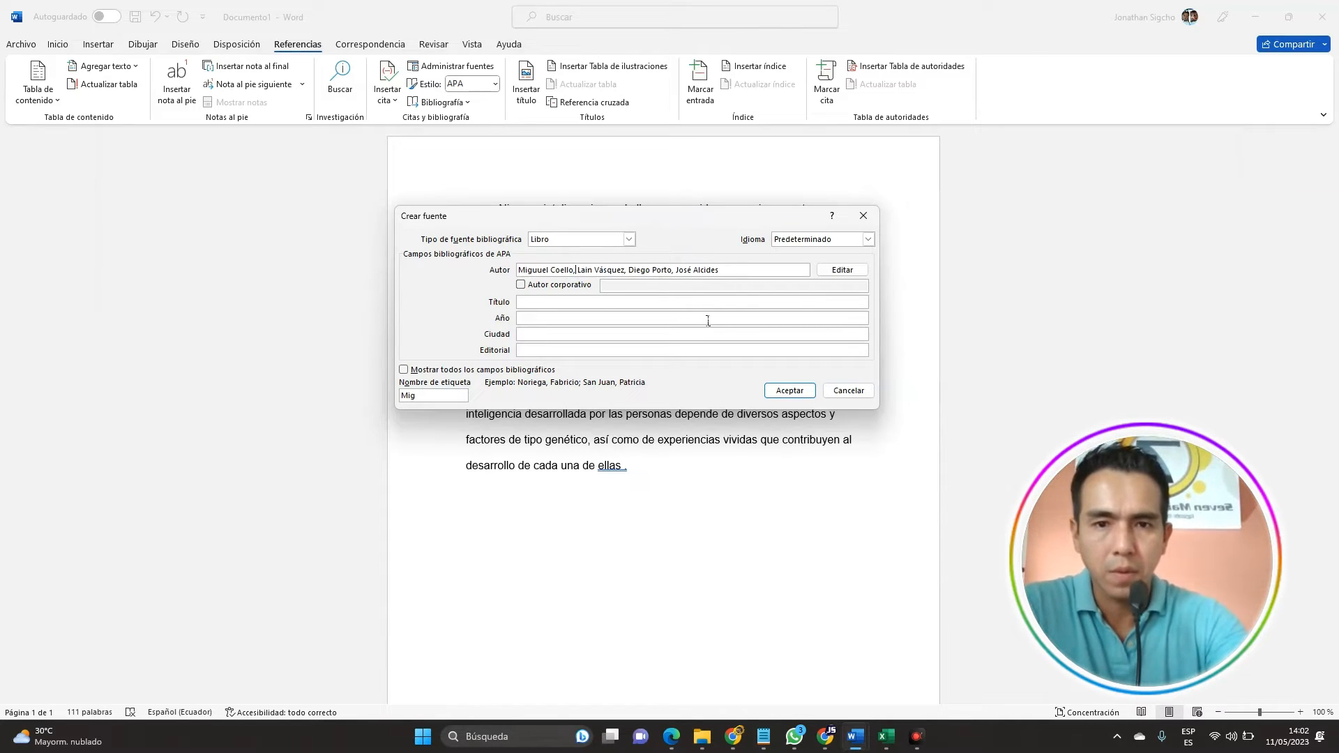
key(BackSpace)
key(BackSpace)
text(;)
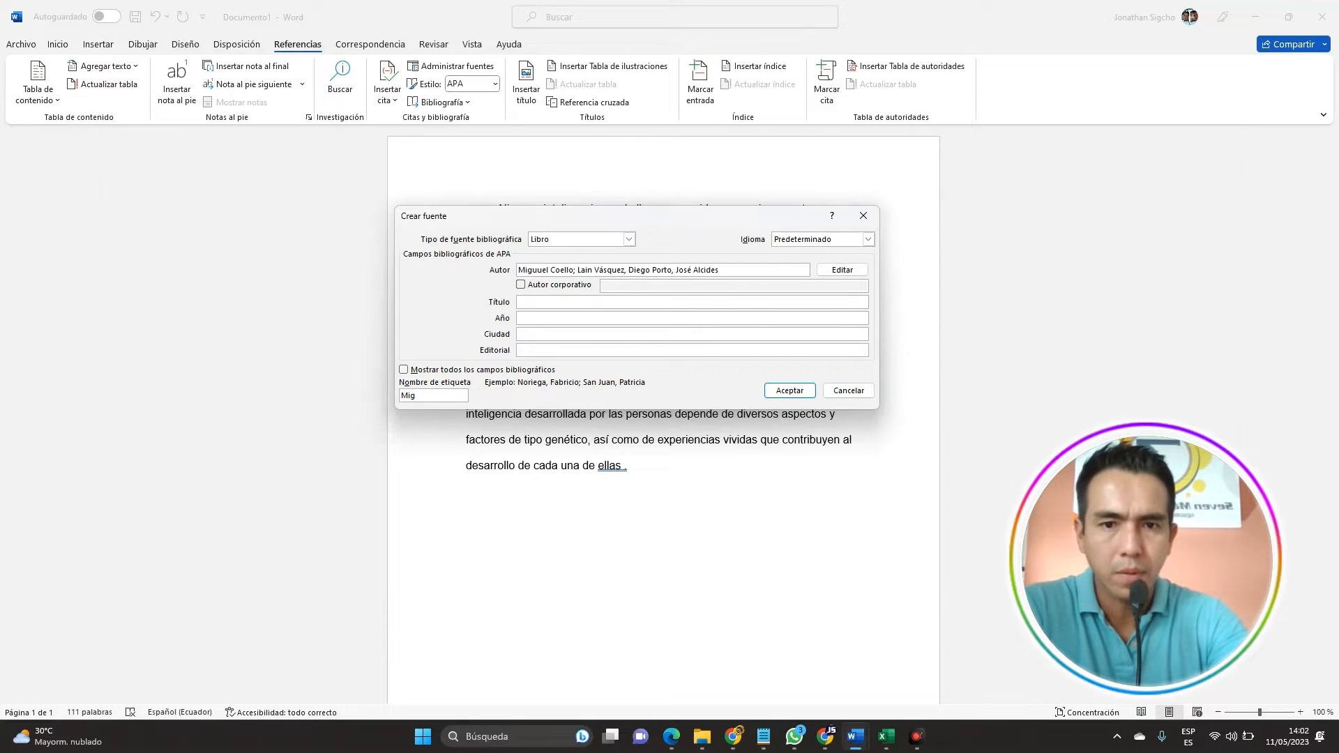
click(627, 270)
key(BackSpace)
text(;)
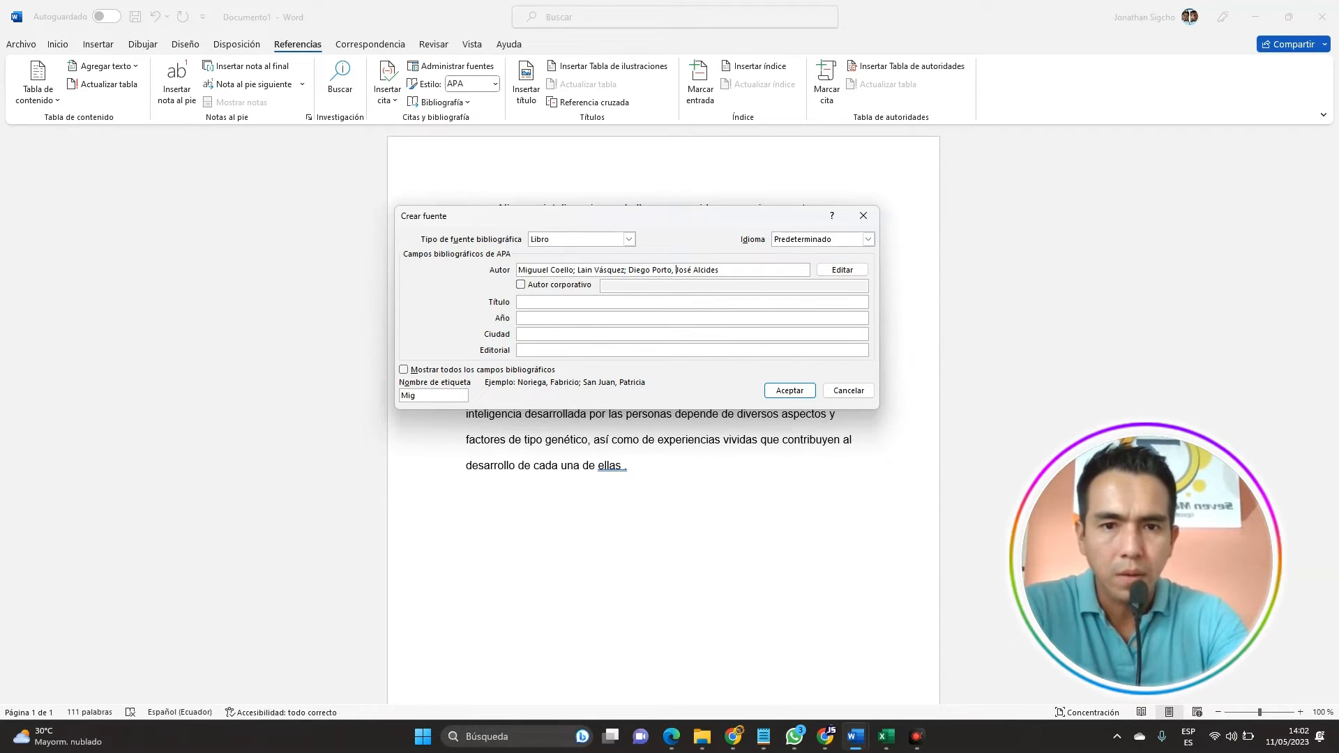
key(BackSpace)
text(;)
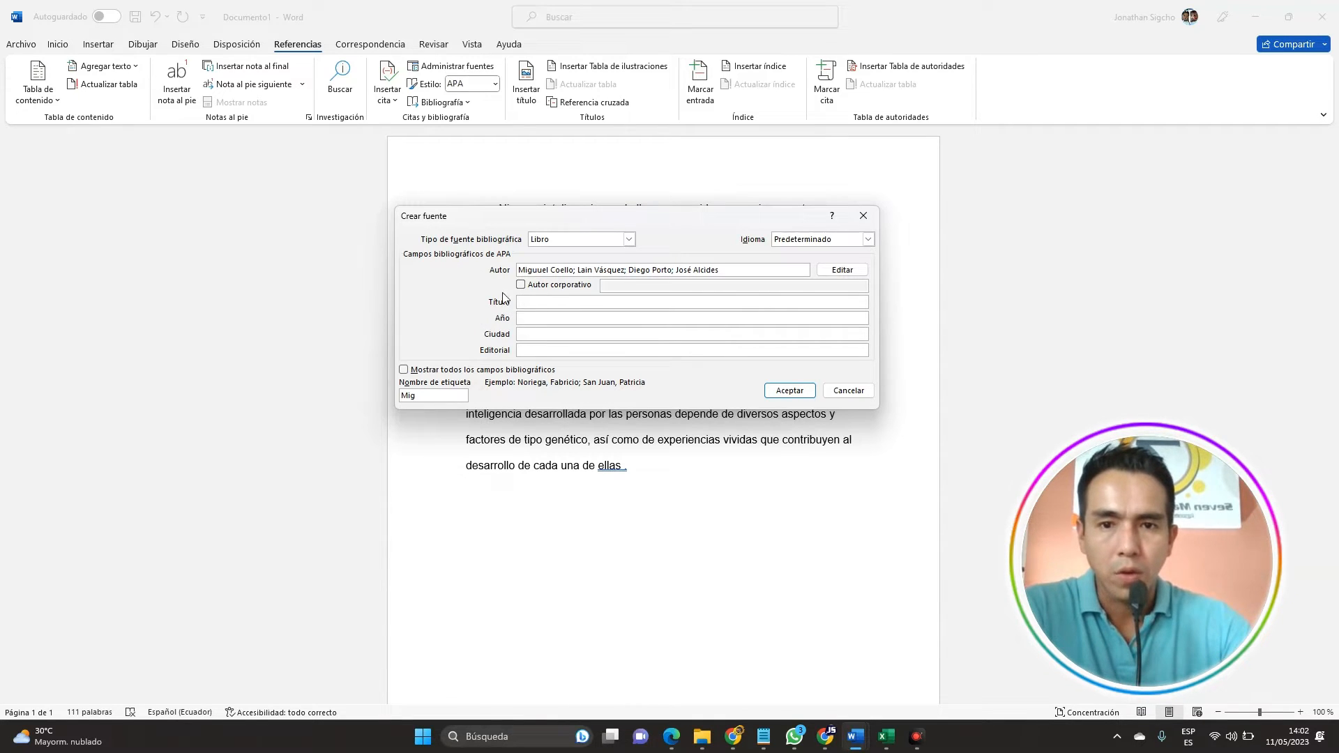
- Enter "La importancia de las inteligencias personales" as the source's title
click(527, 301)
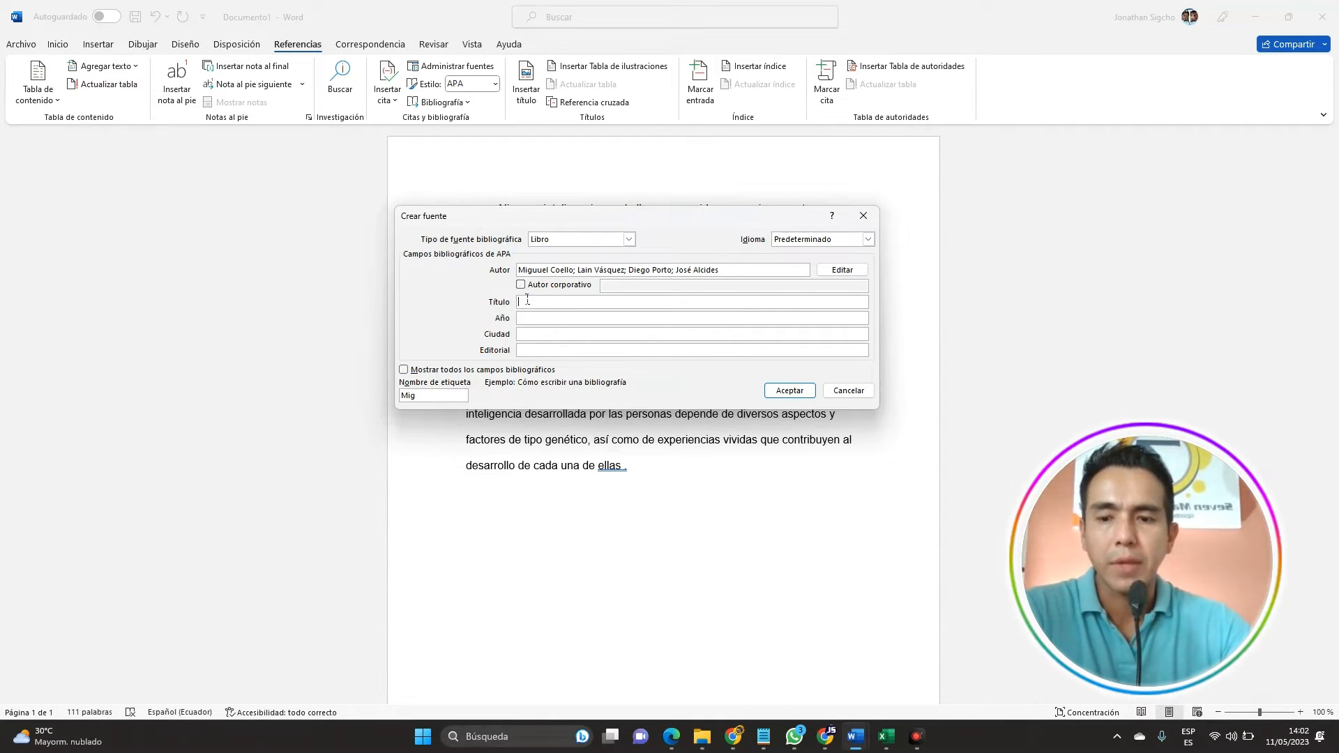
text(La imp)
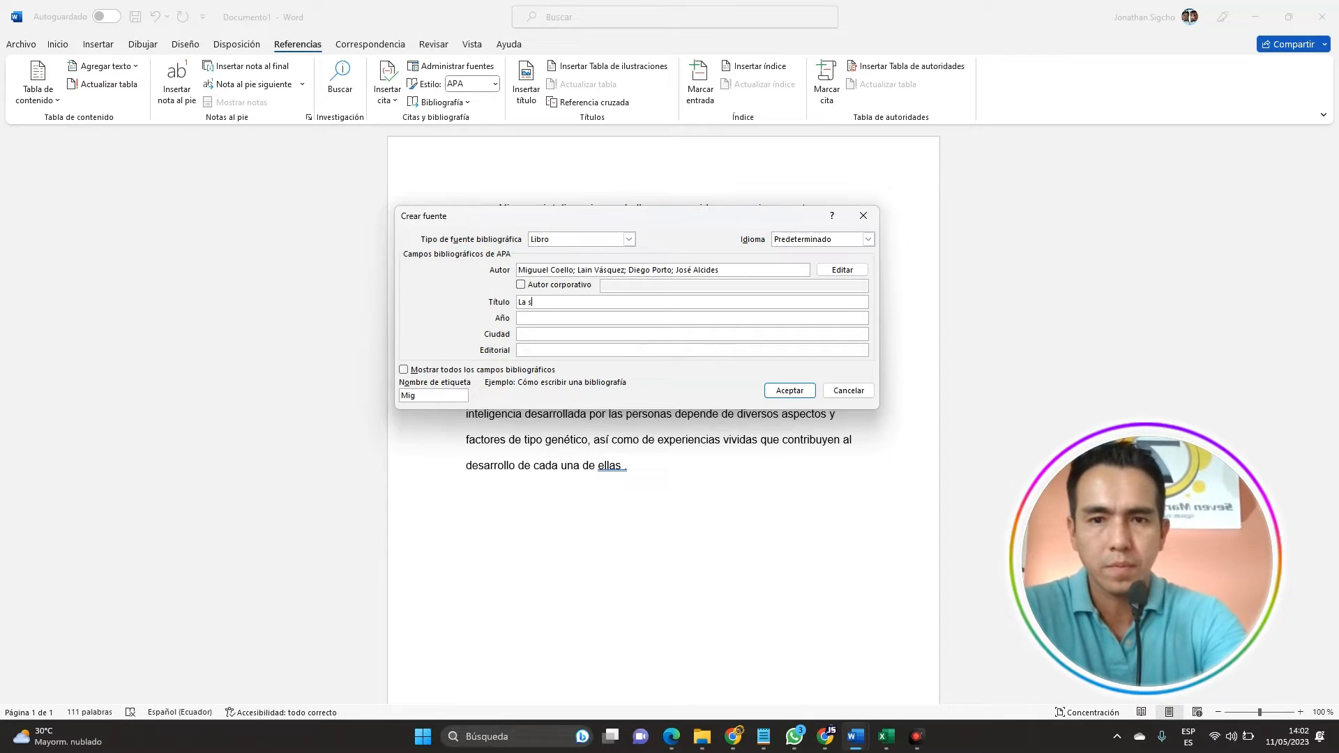
text(or)
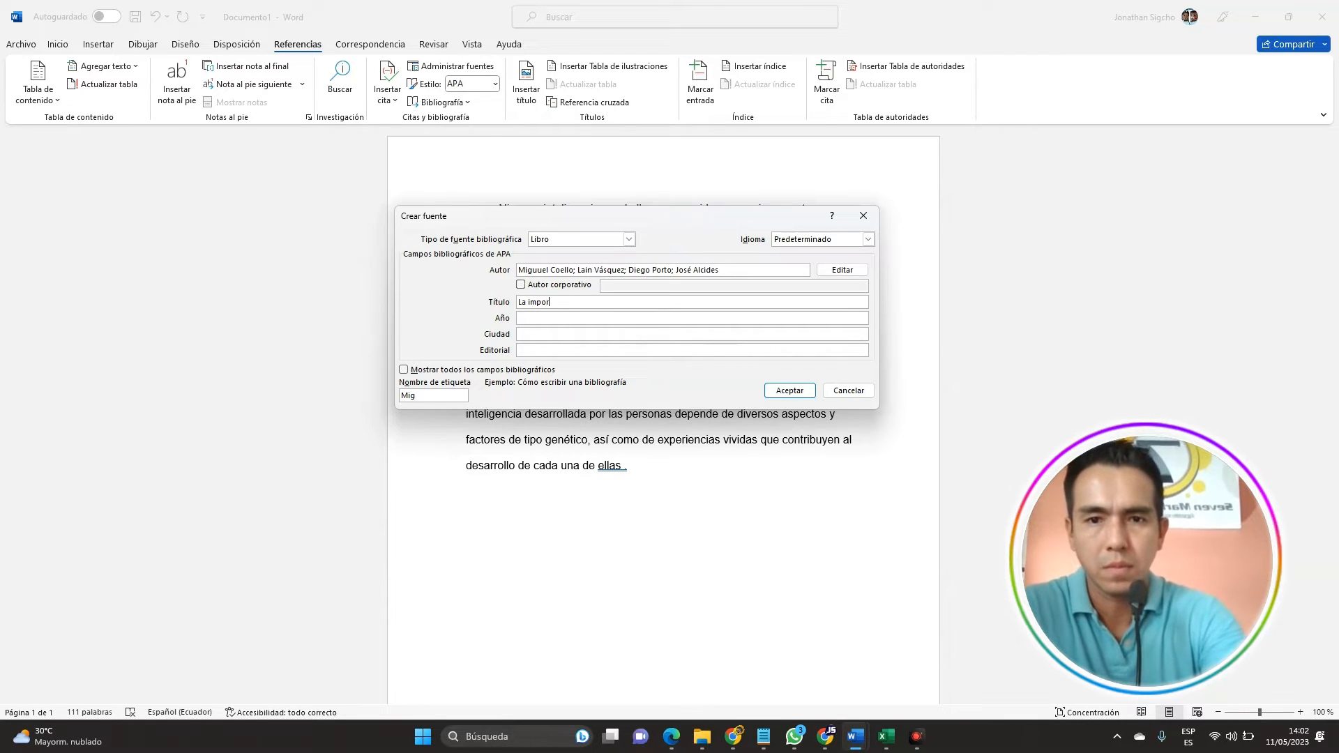
text(tancia de las inte)
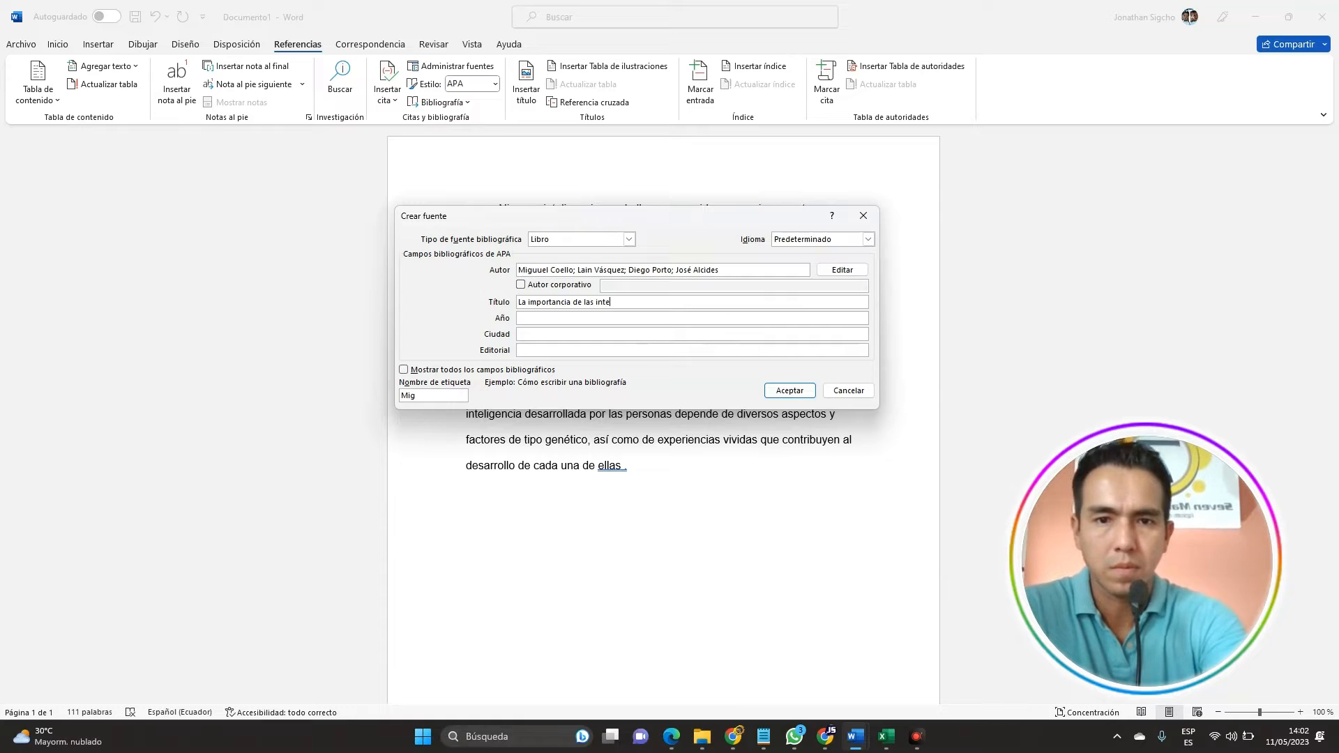
text(ligencias oe)
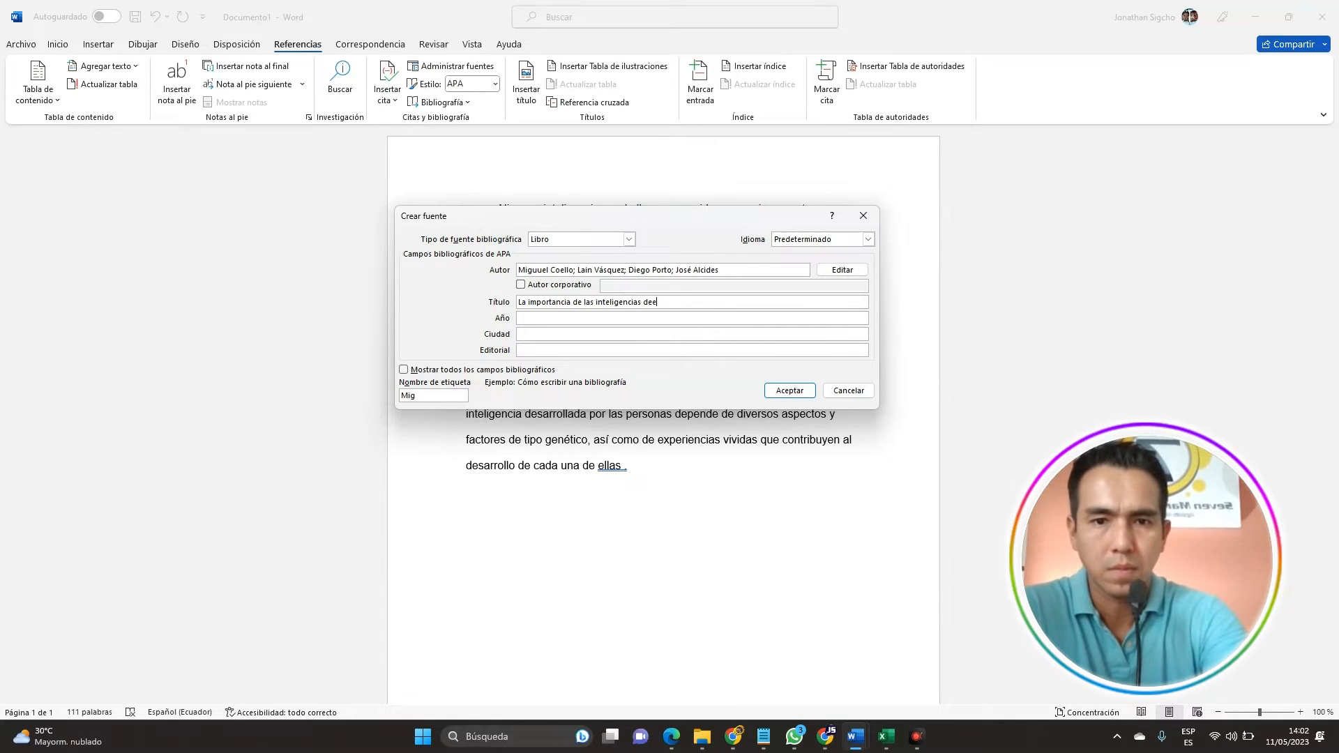
key(BackSpace)
key(BackSpace)
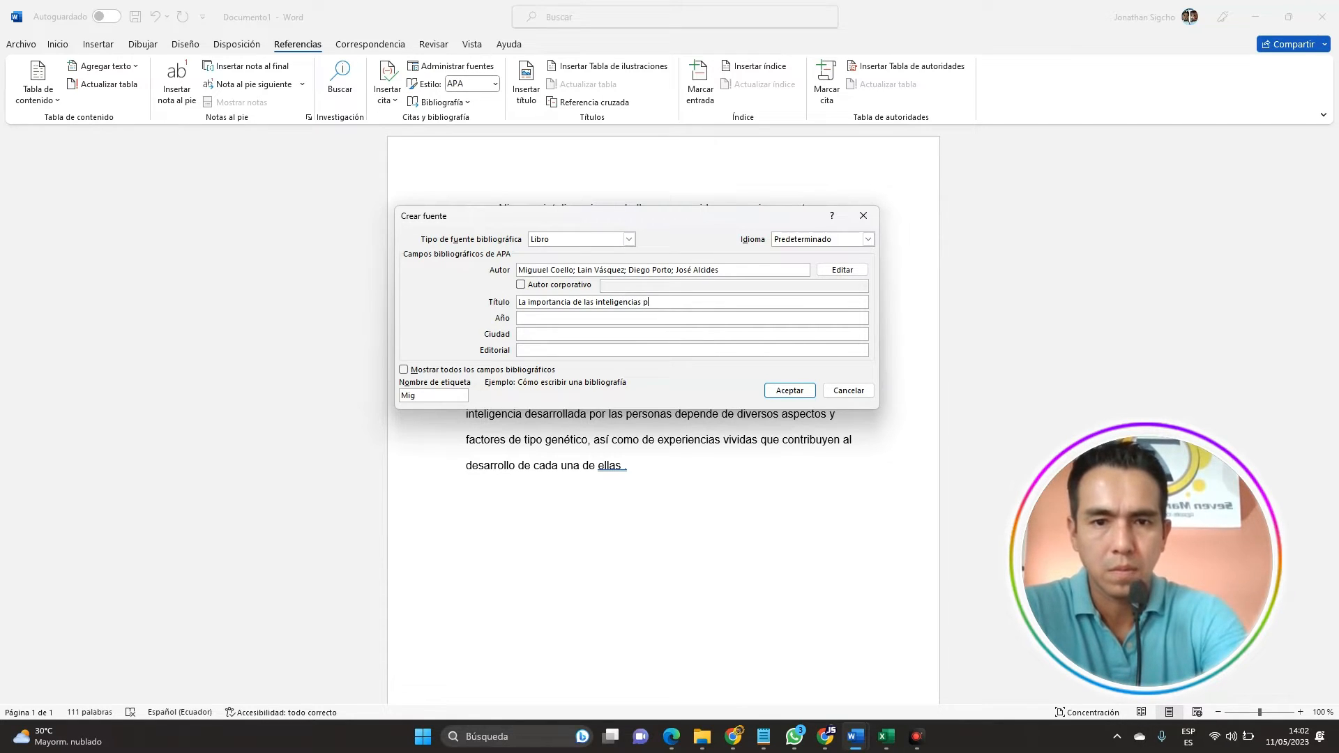
text(personales)
key(Tab)
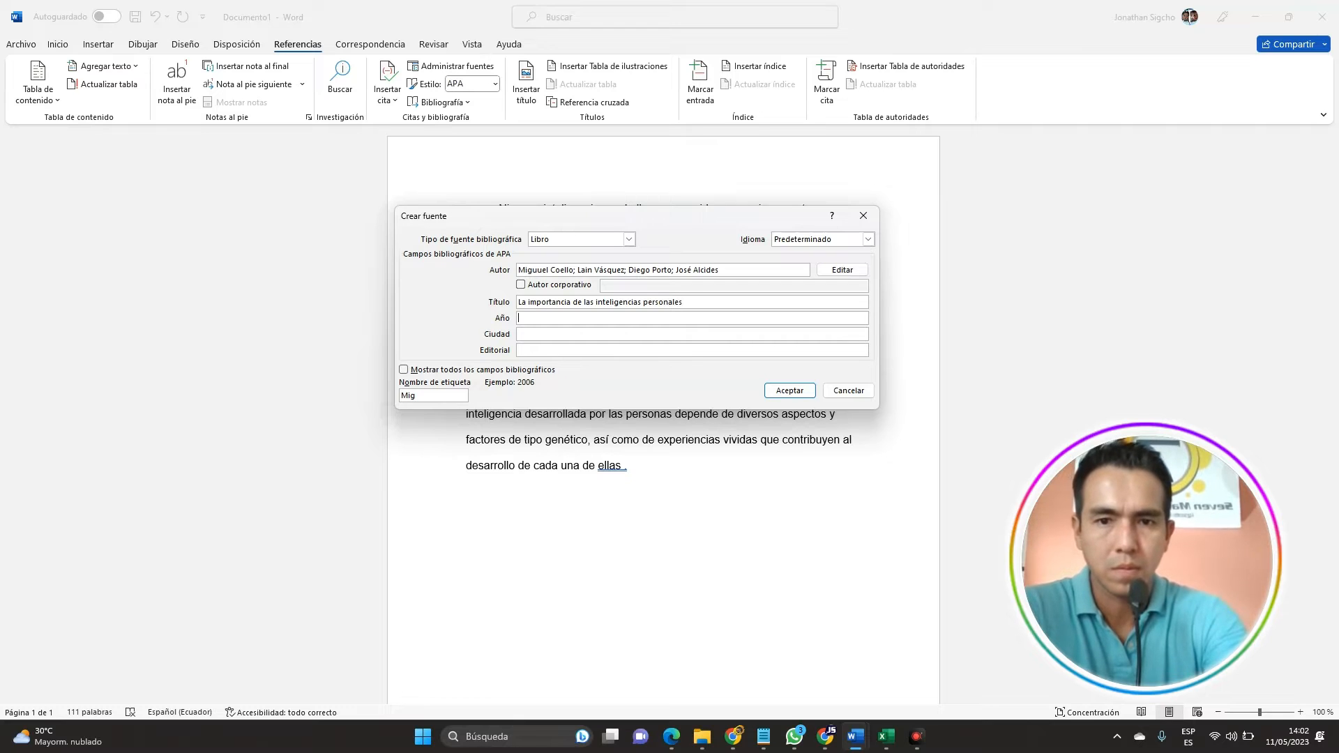
- Set the year to 2022 and the publisher to McEducacion, leave the city empty, and insert the citation
text(2022)
key(Tab)
key(Tab)
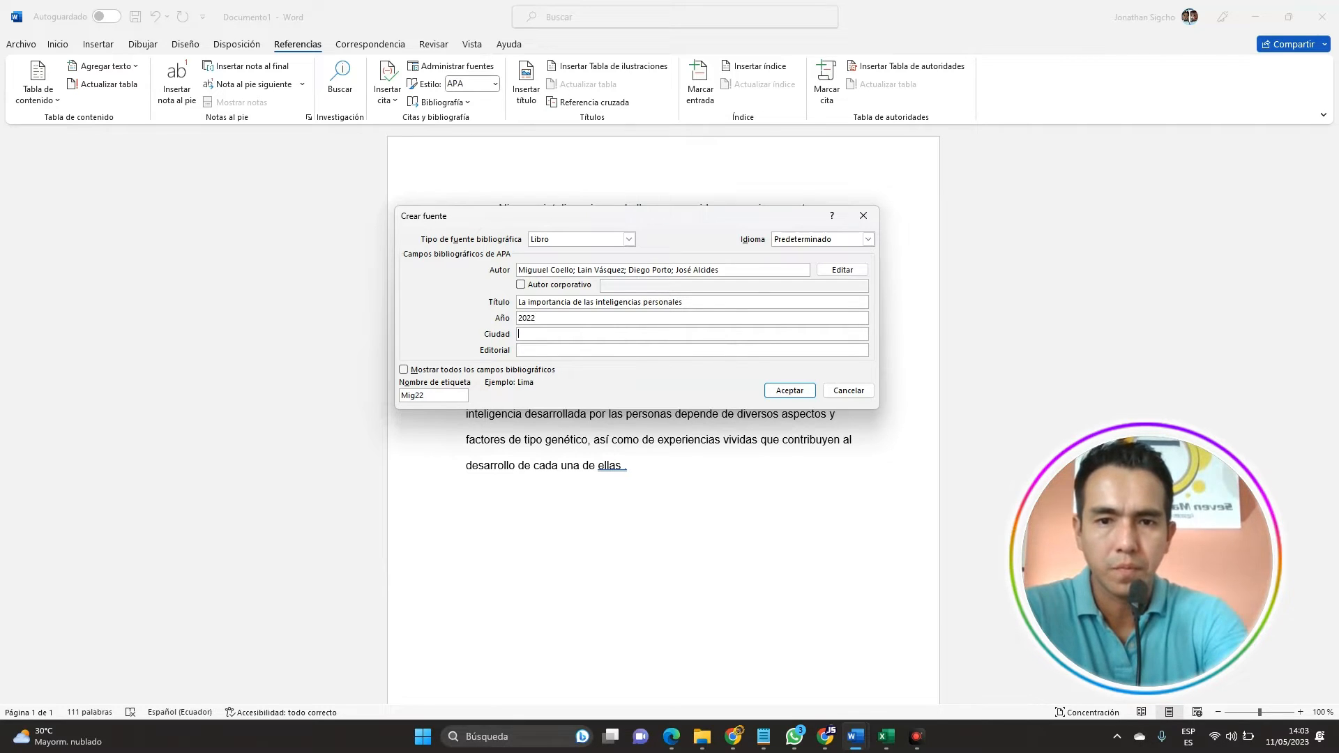
text(Mc)
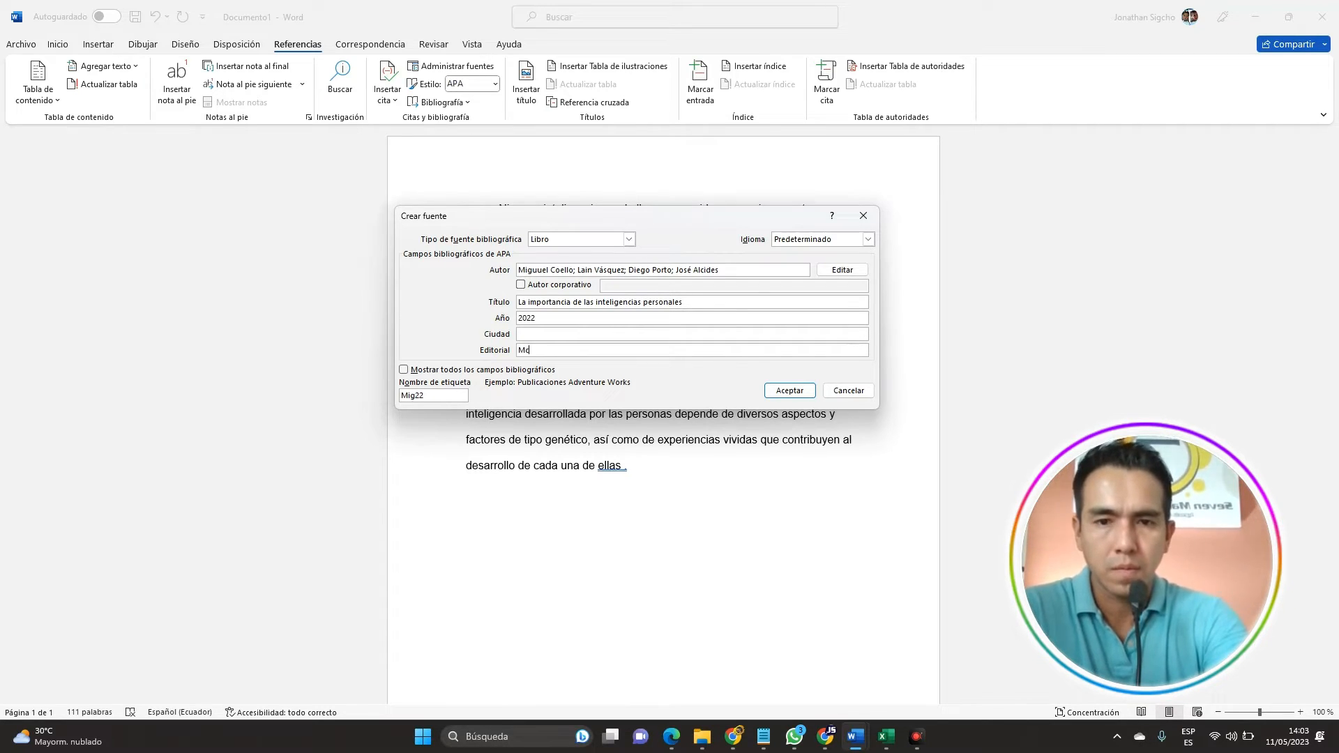
text(Ed)
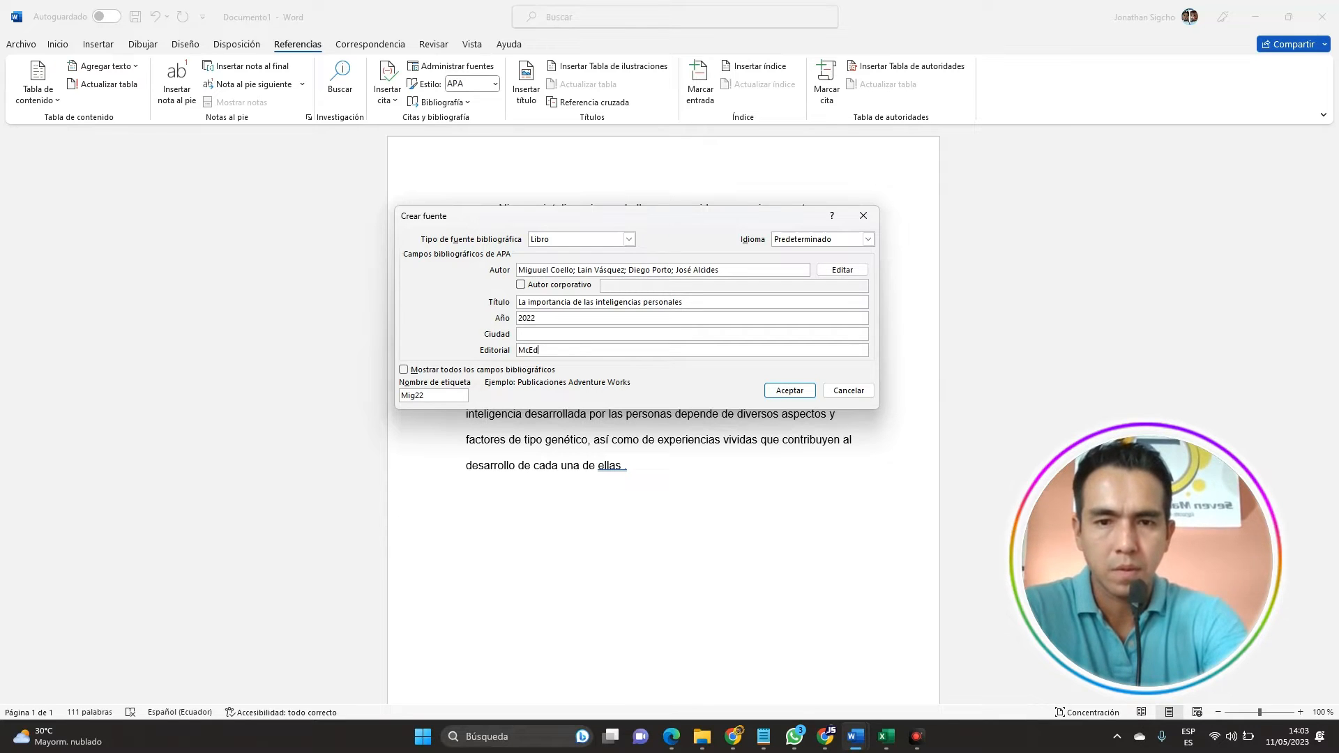
text(ucacion)
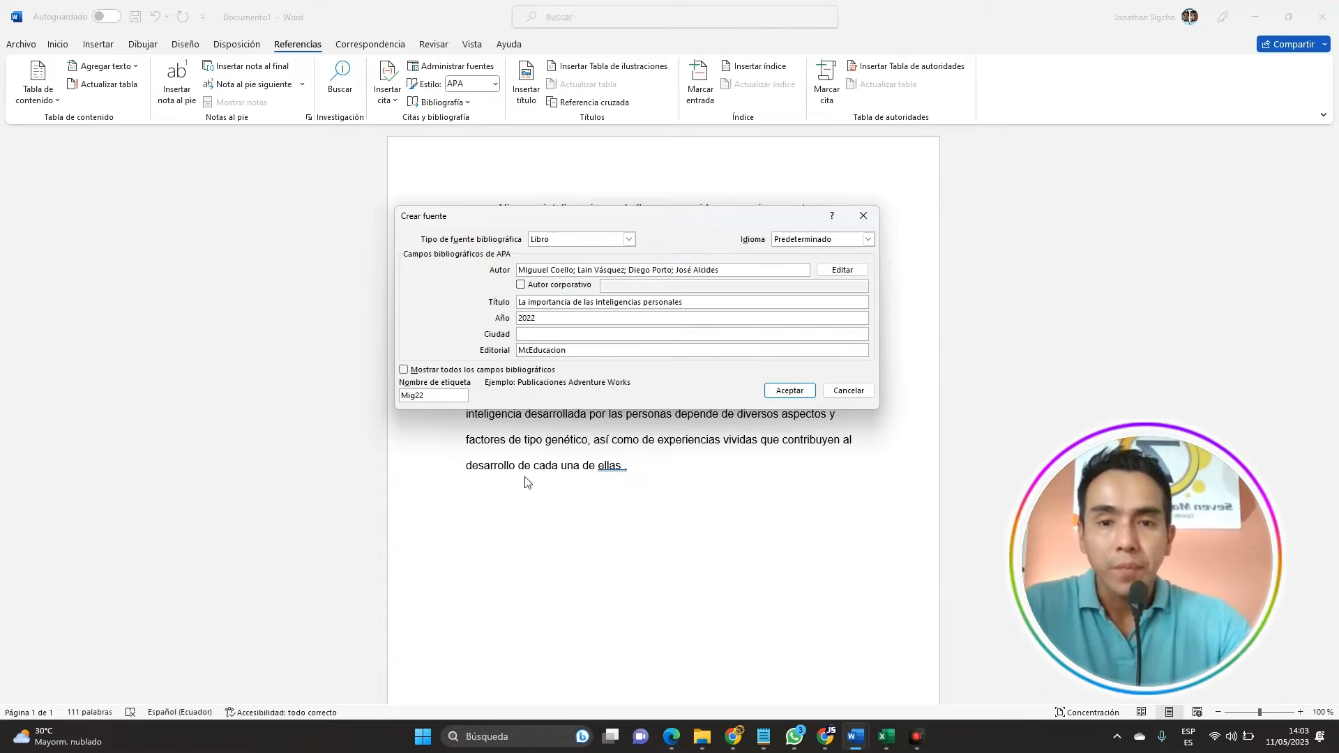
click(788, 391)
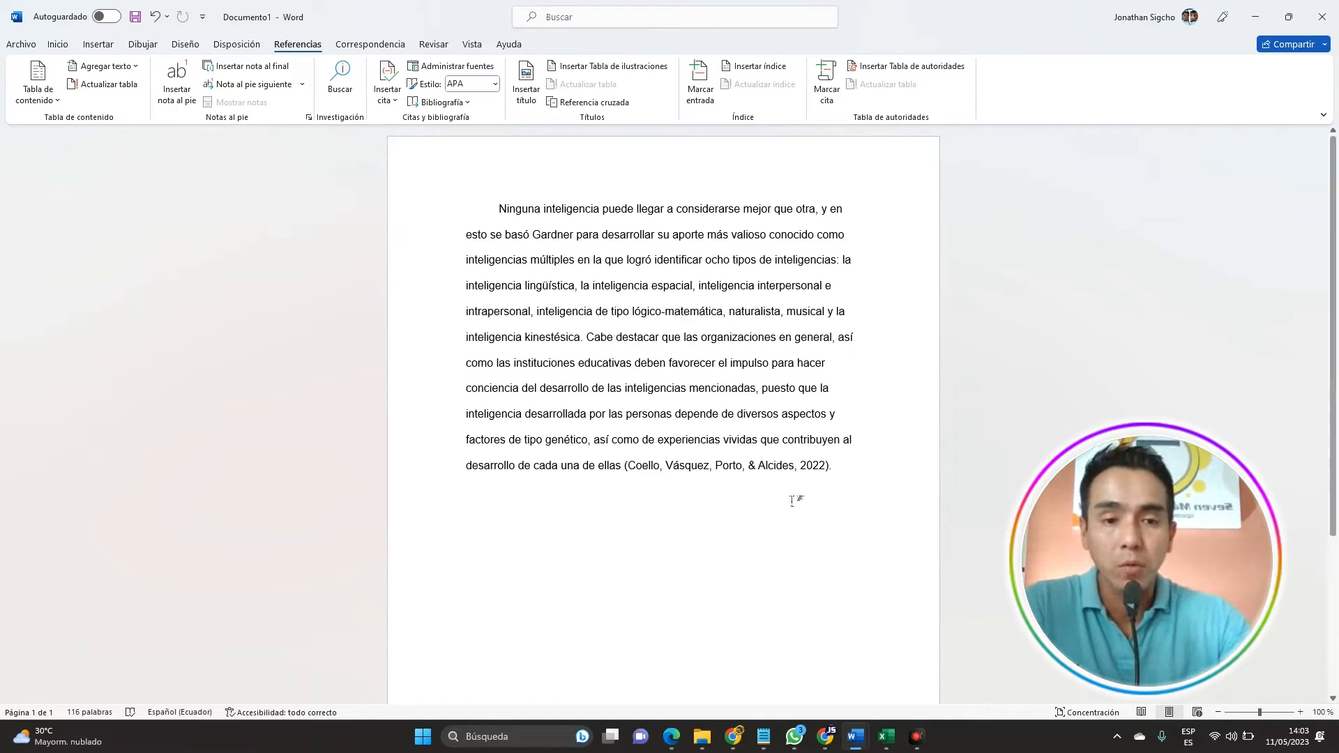
- Convert the inserted citation at the end of the paragraph into static text
click(825, 467)
click(823, 472)
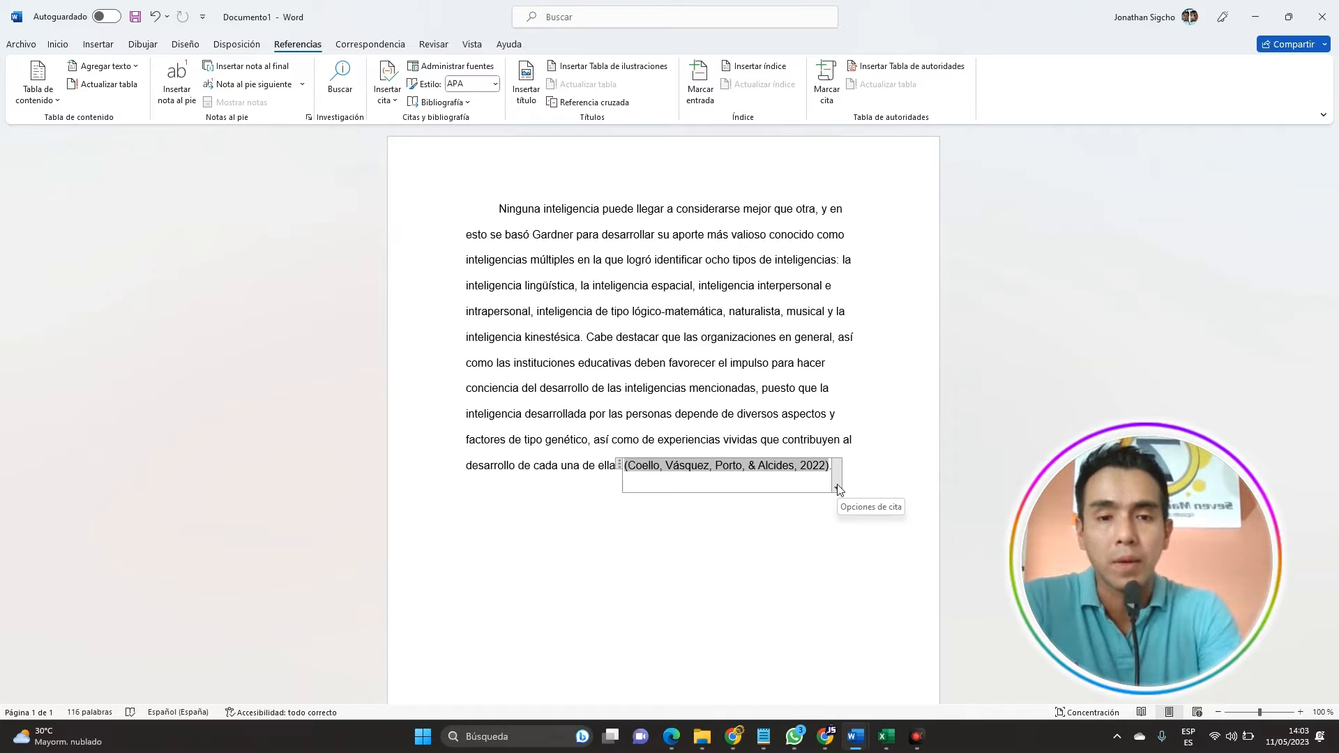
click(837, 486)
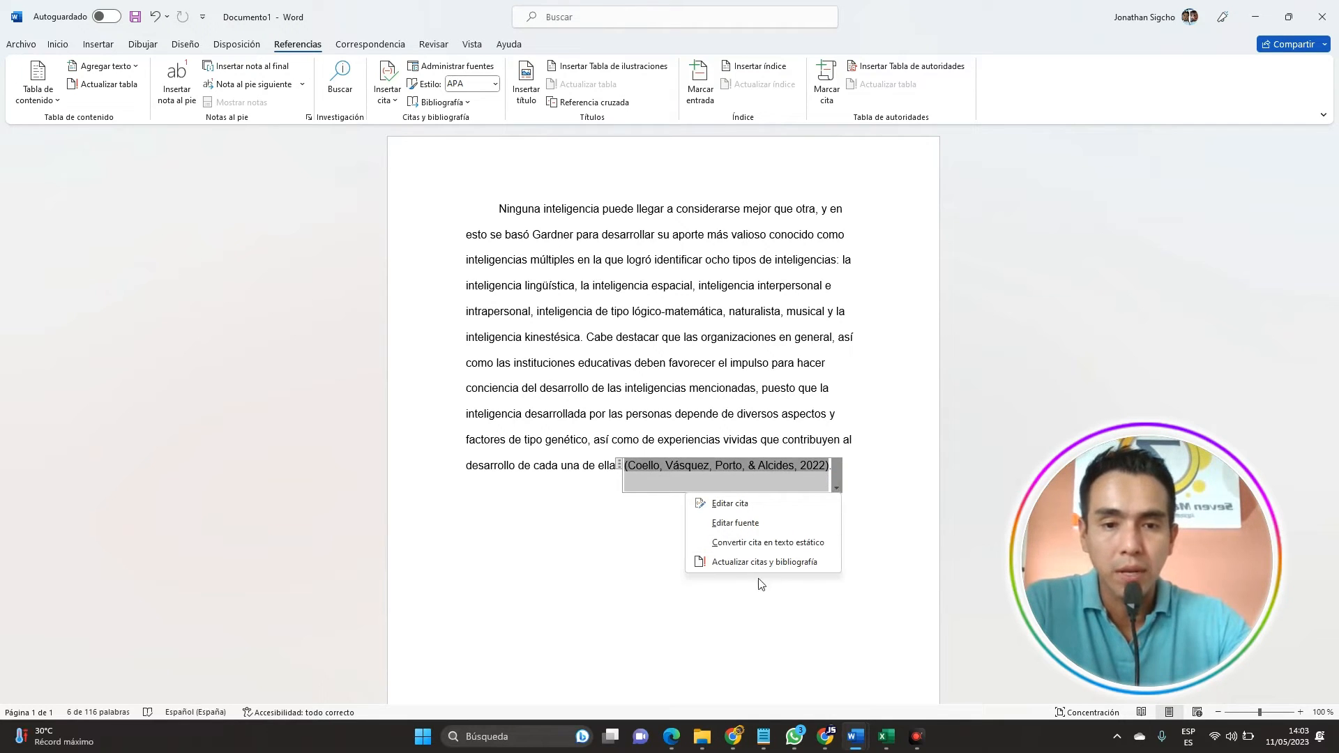
click(792, 543)
- Replace the co-authors' surnames after the first author in the citation with "et al.", keeping the year
click(661, 465)
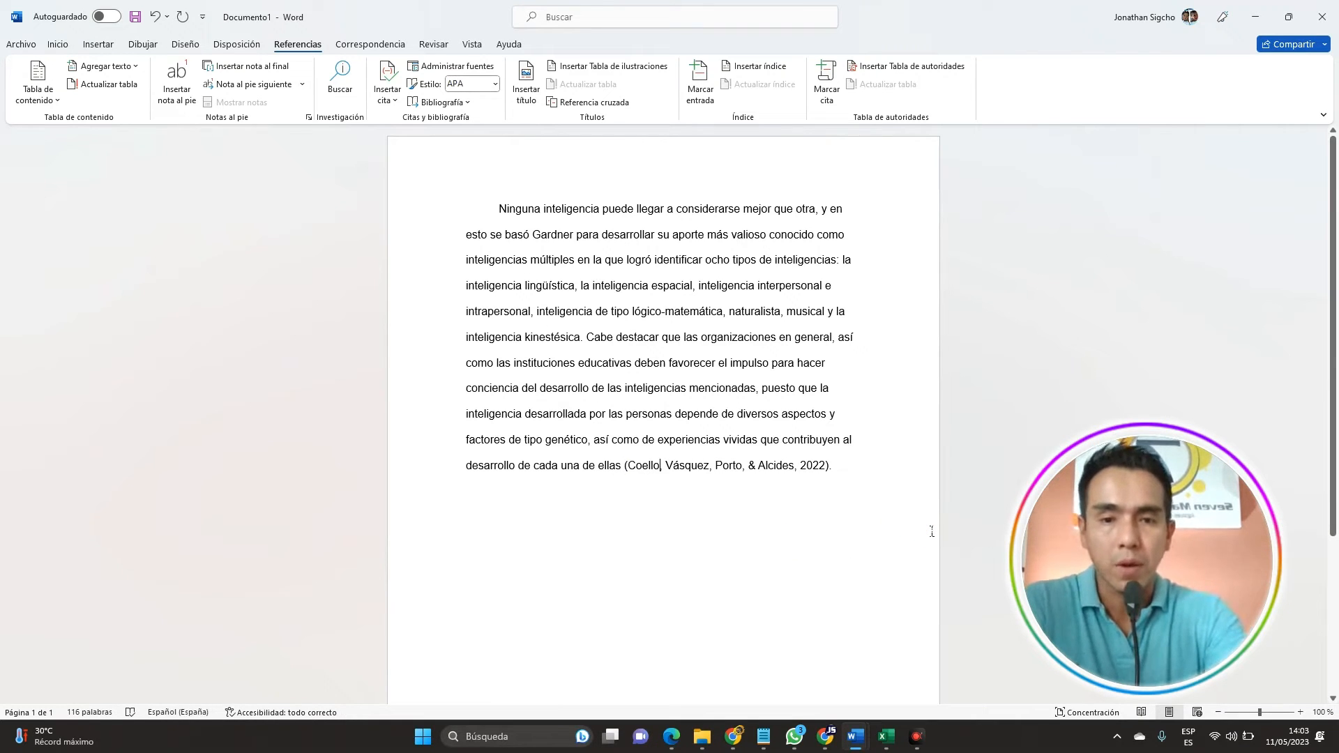
key(shift+Right)
key(shift+Right)
key(shift+Right)
key(shift+Right)
key(shift+Right)
key(shift+Right)
key(shift+Right)
key(shift+Right)
key(shift+Right)
key(shift+Right)
key(shift+Right)
key(shift+Right)
key(shift+Right)
key(shift+Right)
key(shift+Right)
key(shift+Right)
key(shift+Right)
key(shift+Right)
key(shift+Right)
key(shift+Right)
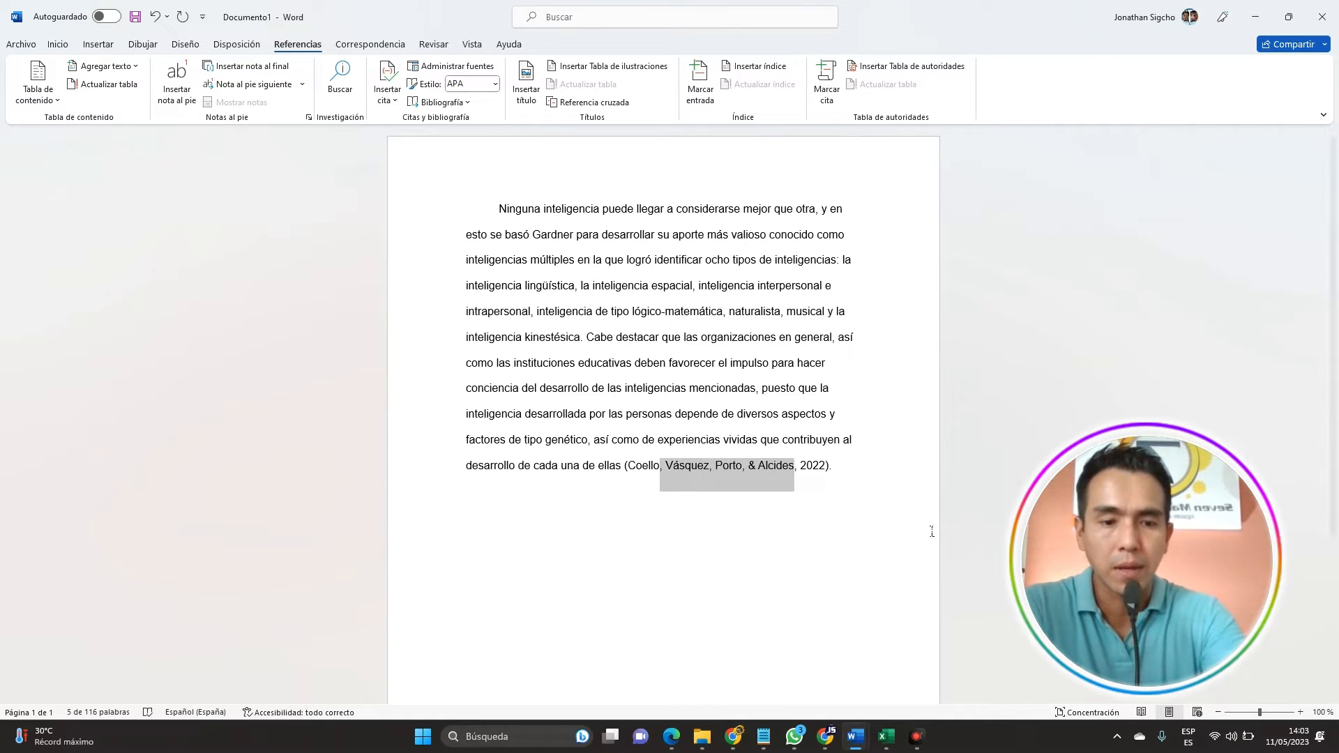
key(Delete)
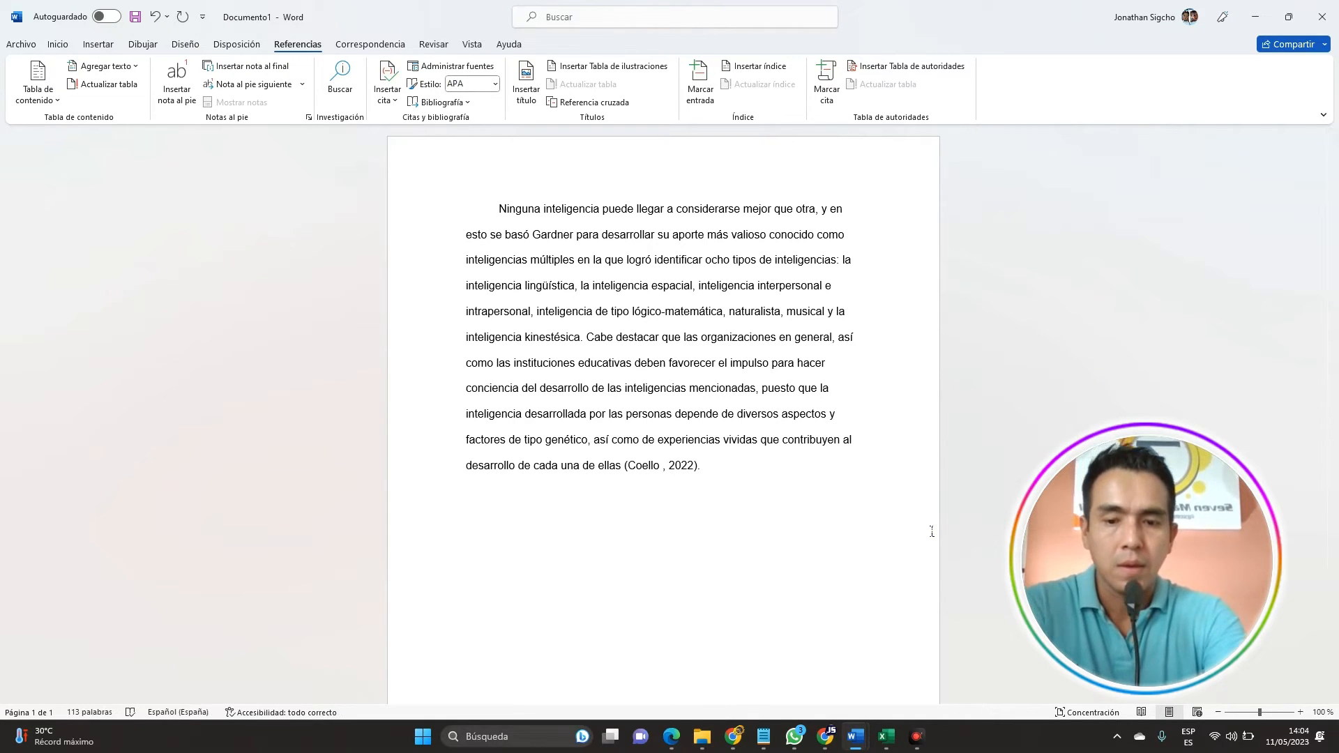
text(et al)
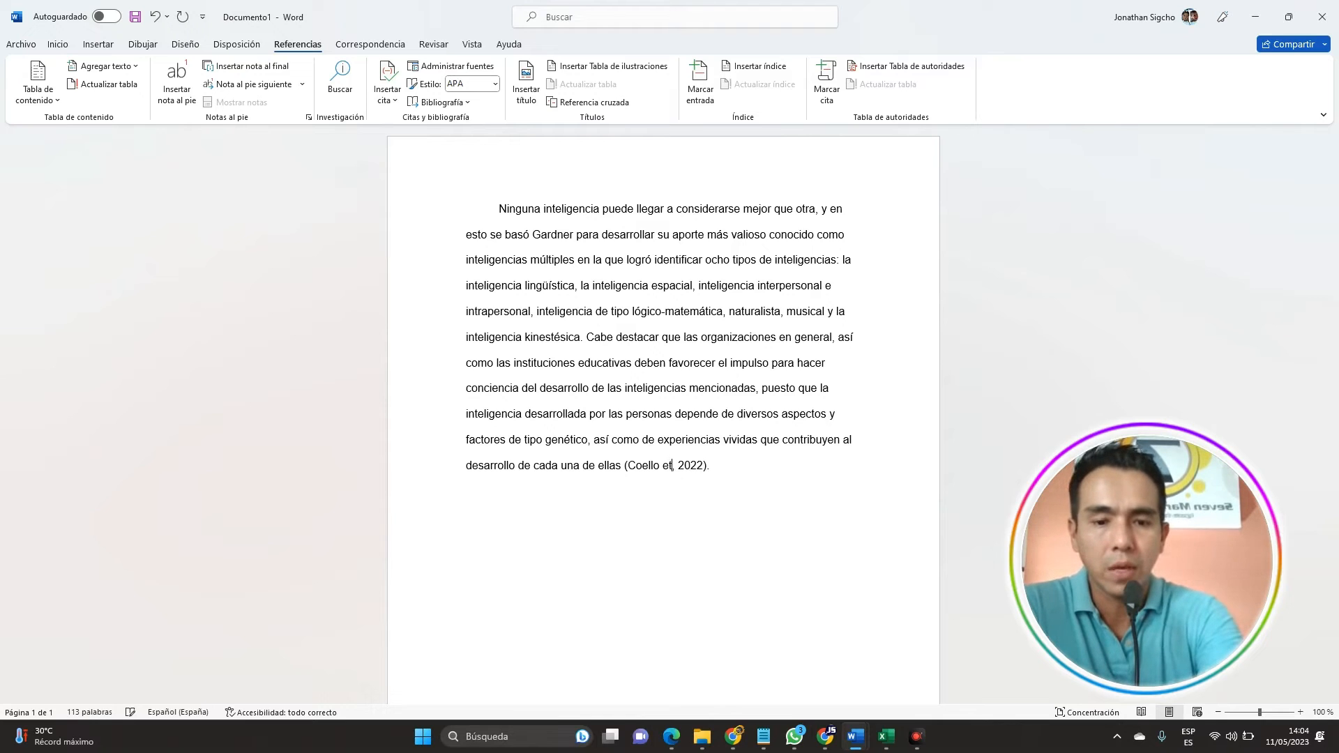
text(.)
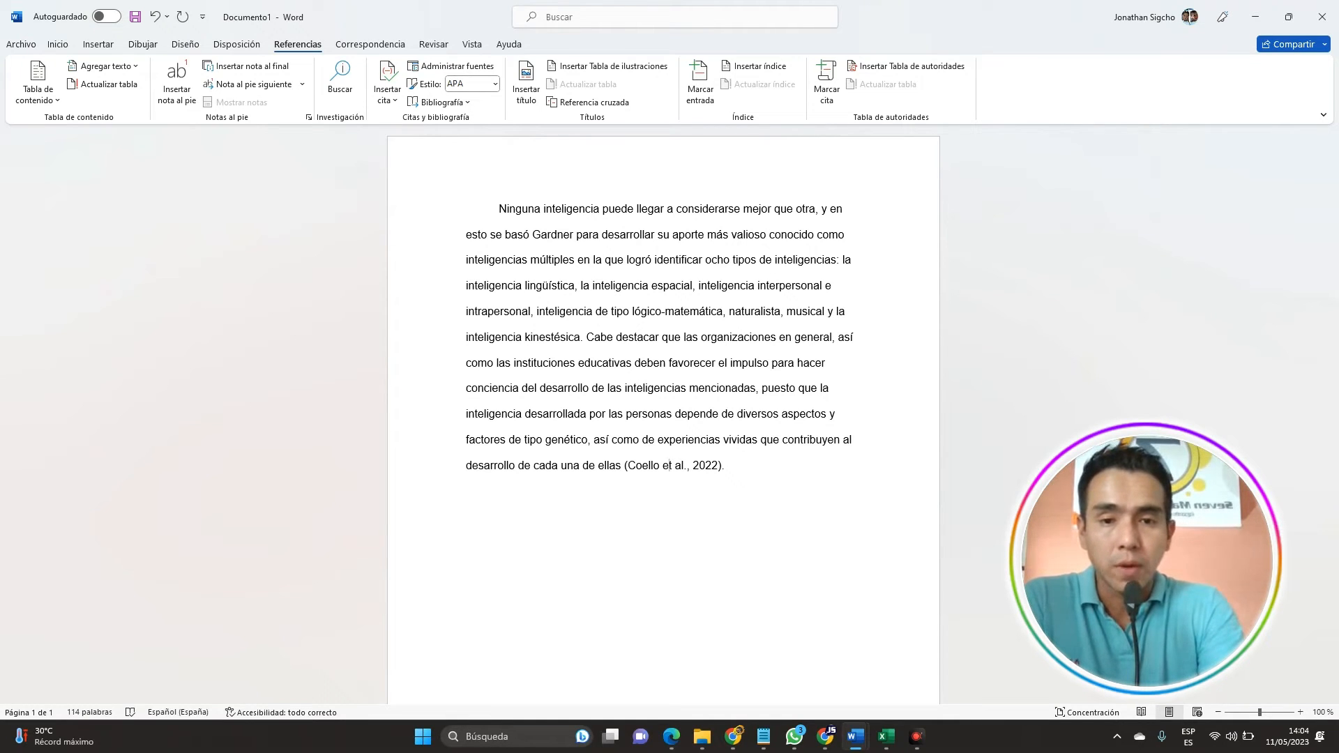
- Try a comma between the first author's surname and "et al." in the citation, and remove it
key(Left)
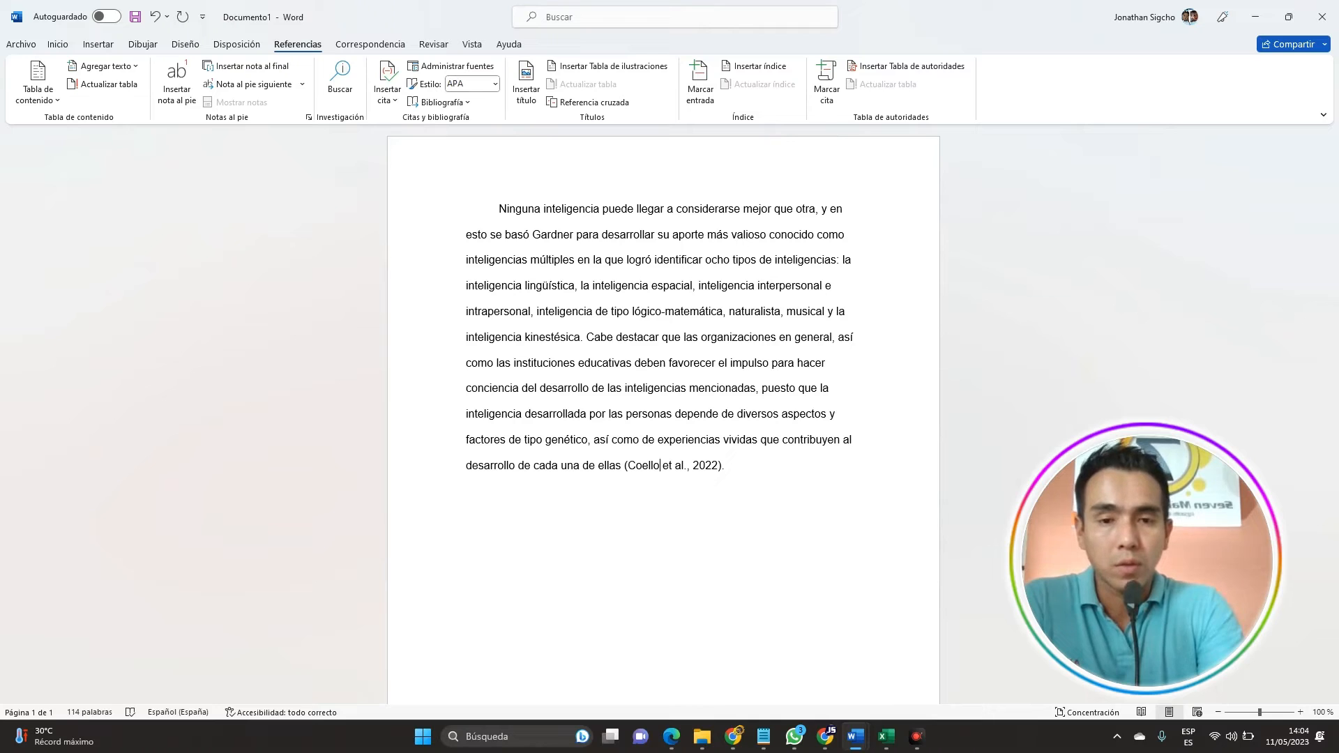
text(,)
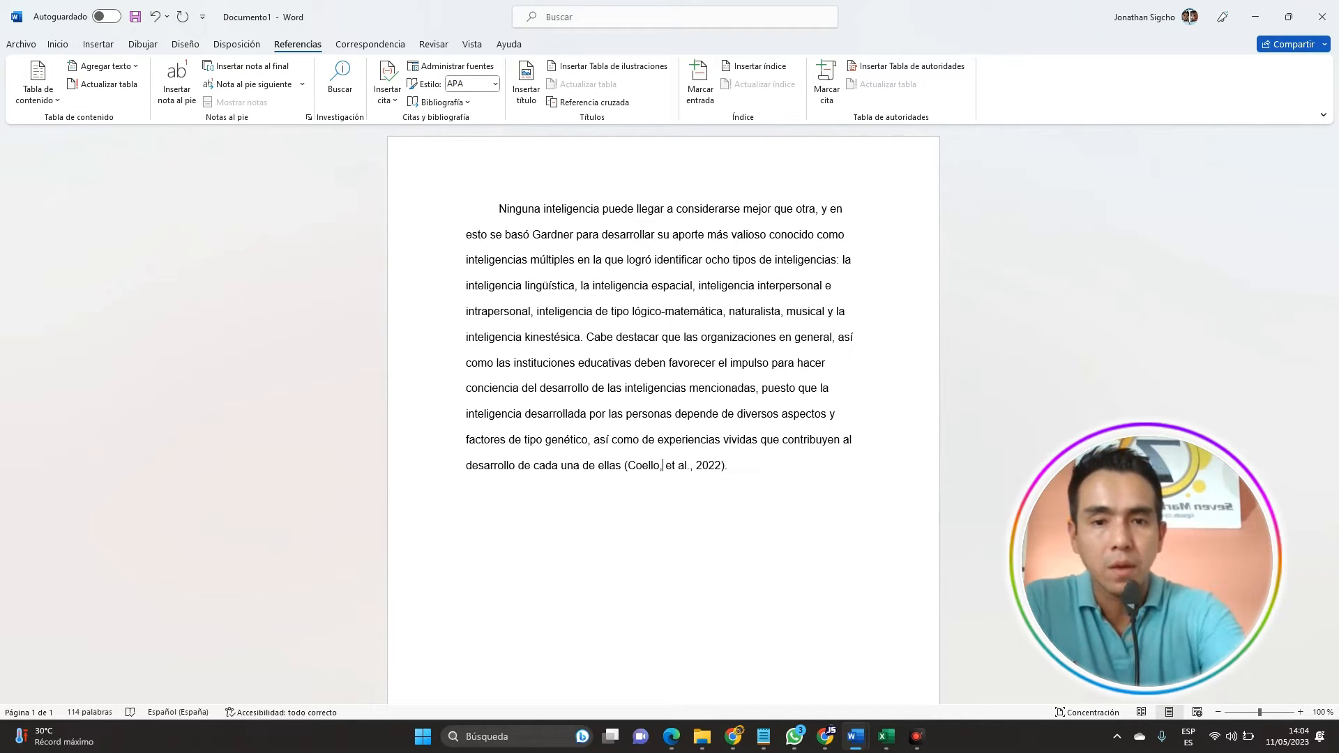
key(BackSpace)
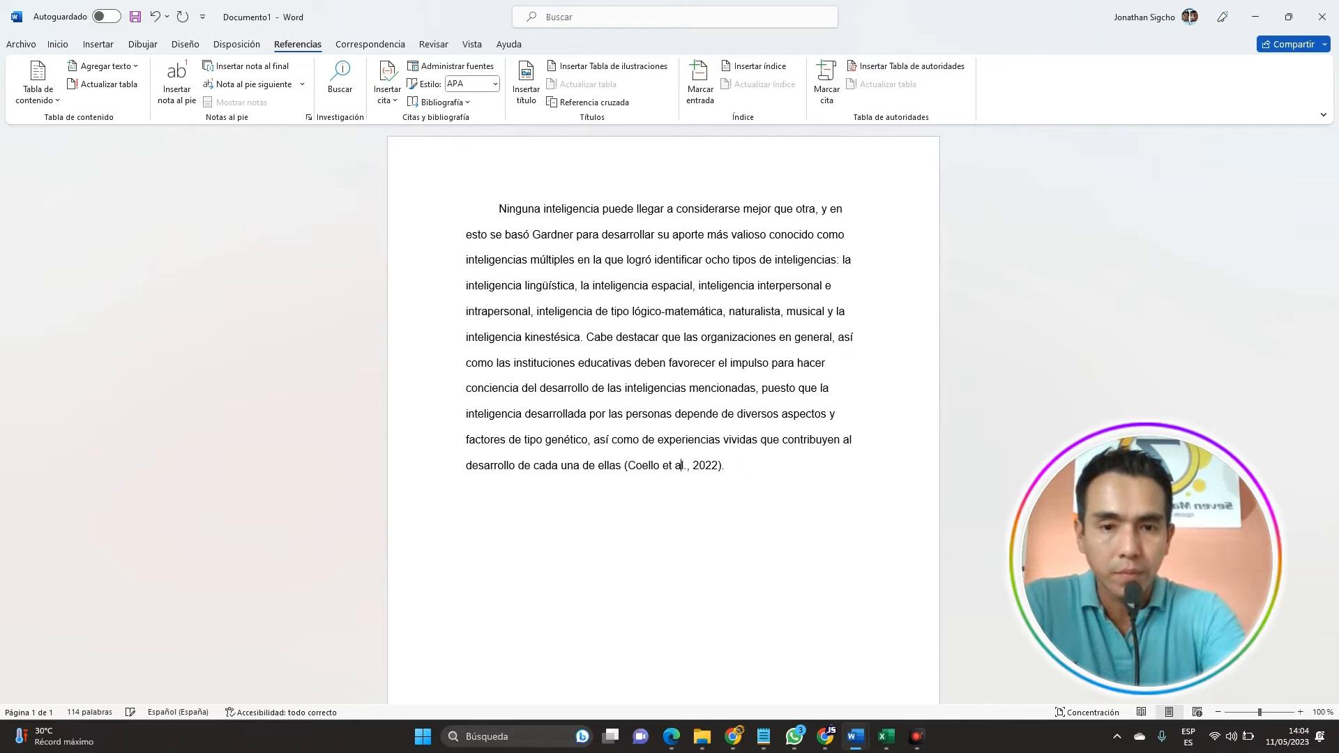
- Remove the period and comma after "et al" in the citation and re-enter them before the year 2022
key(Right)
key(Right)
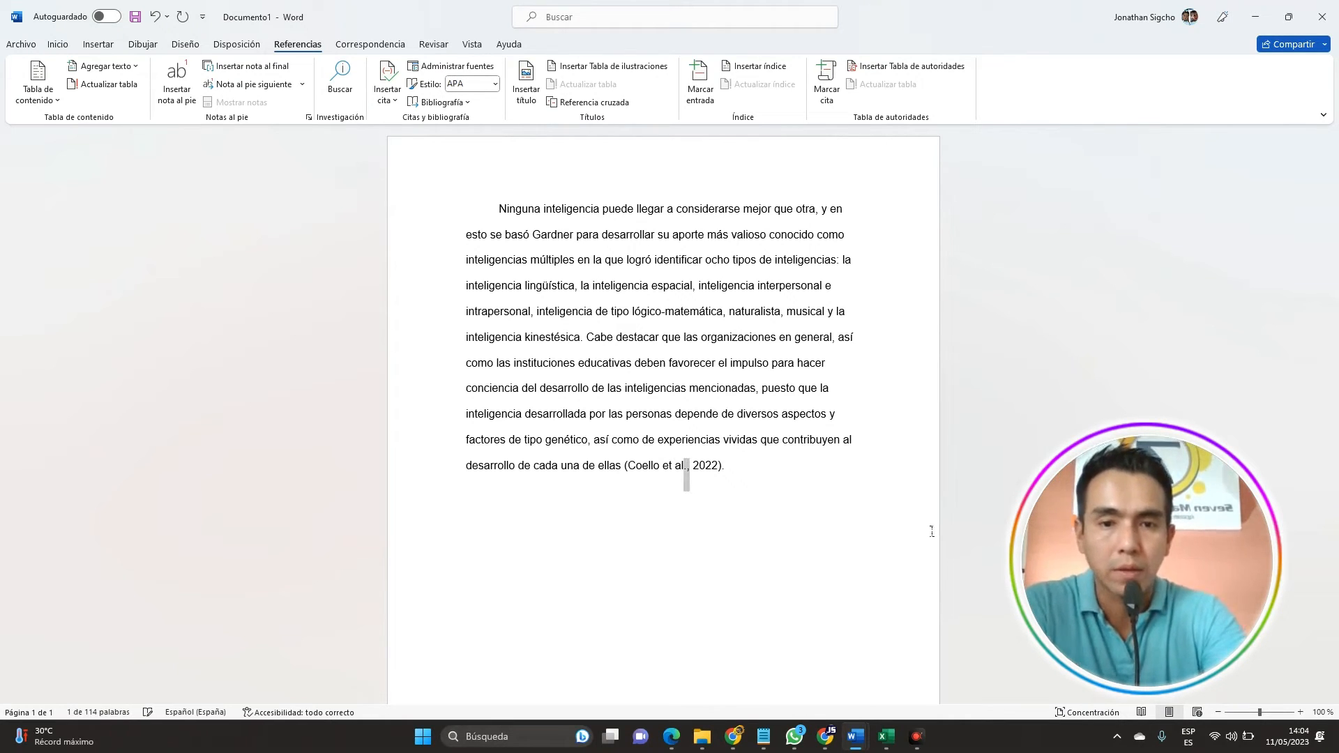
key(BackSpace)
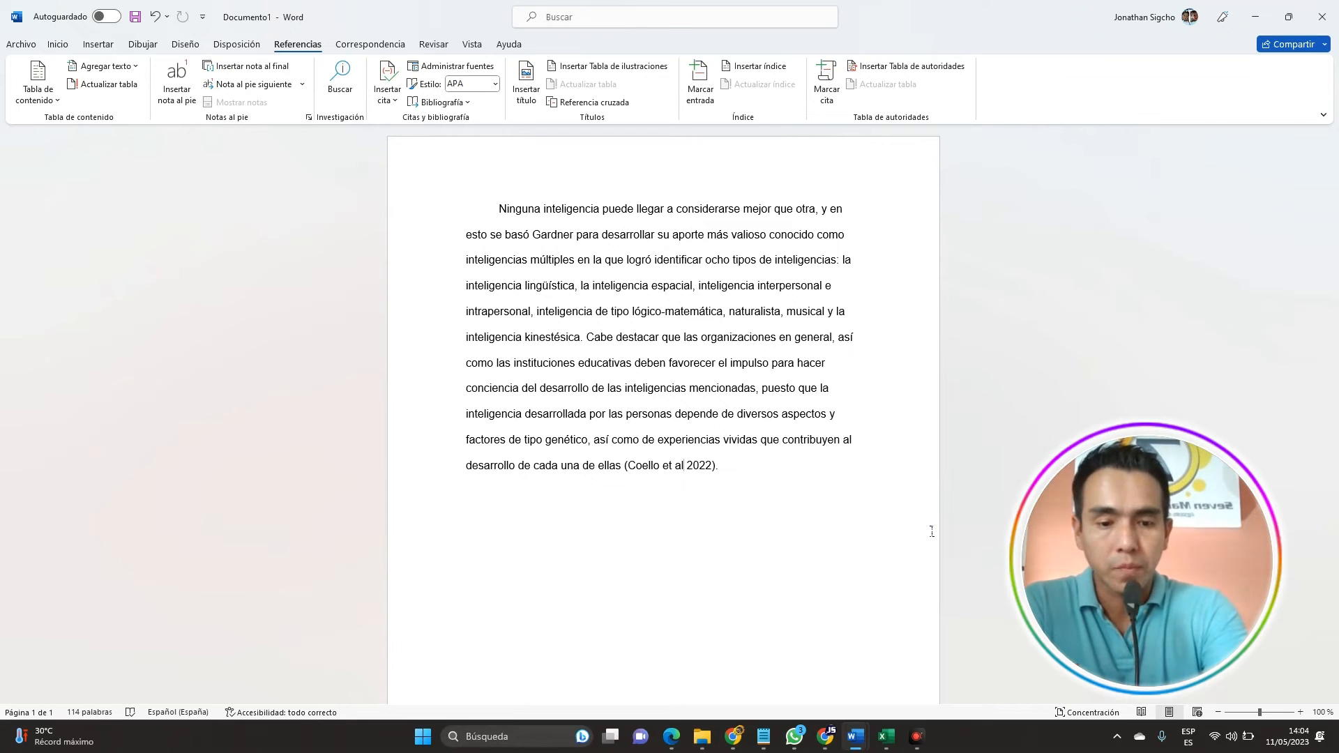
text(,)
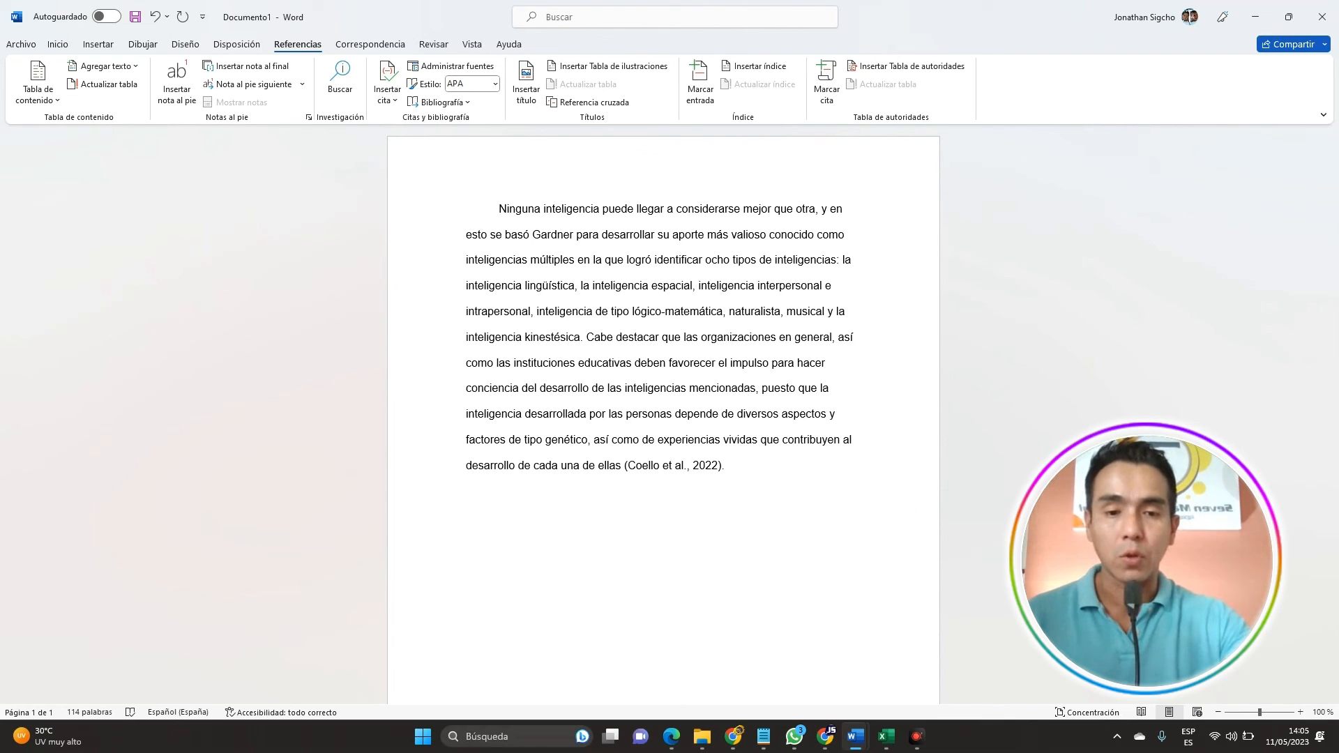
- Switch to YouTube in the Chrome browser and look through the channel's list of APA 7 and Word videos
mouse_move(837, 739)
click(802, 697)
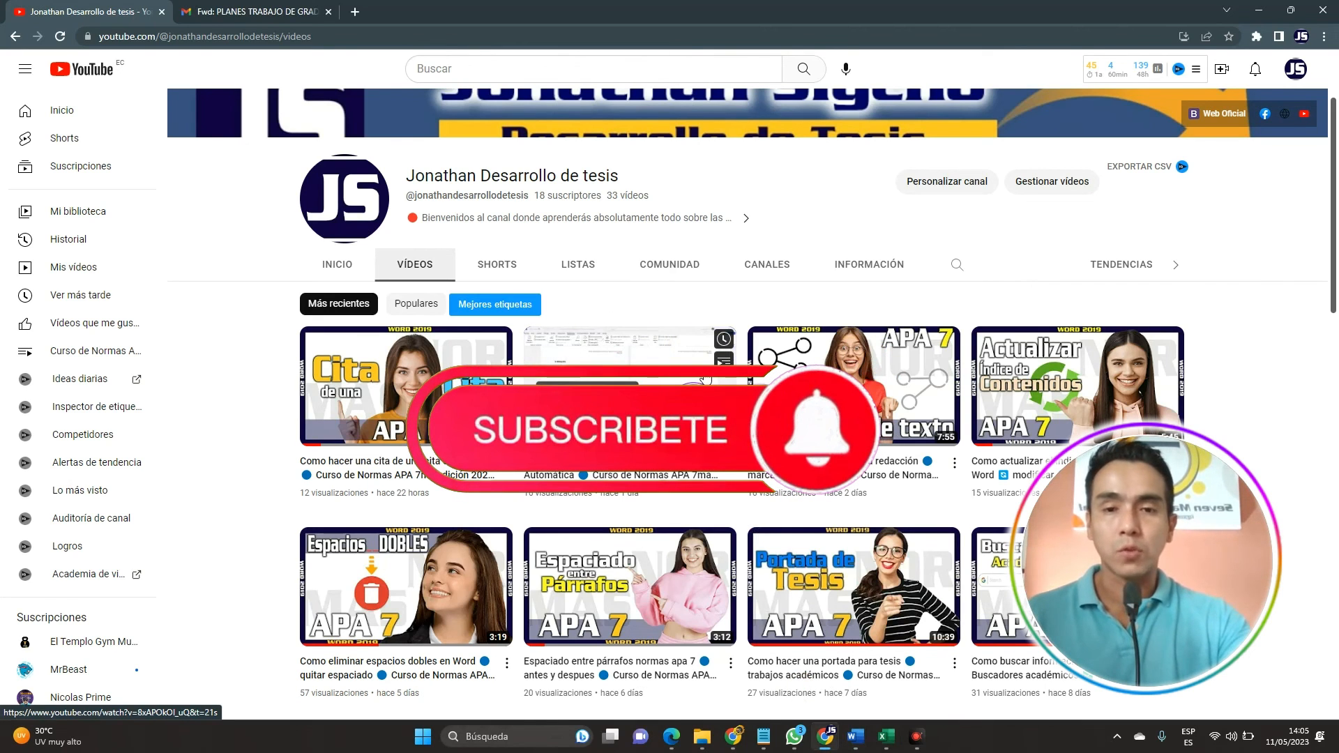
scroll(705, 380, down, 4)
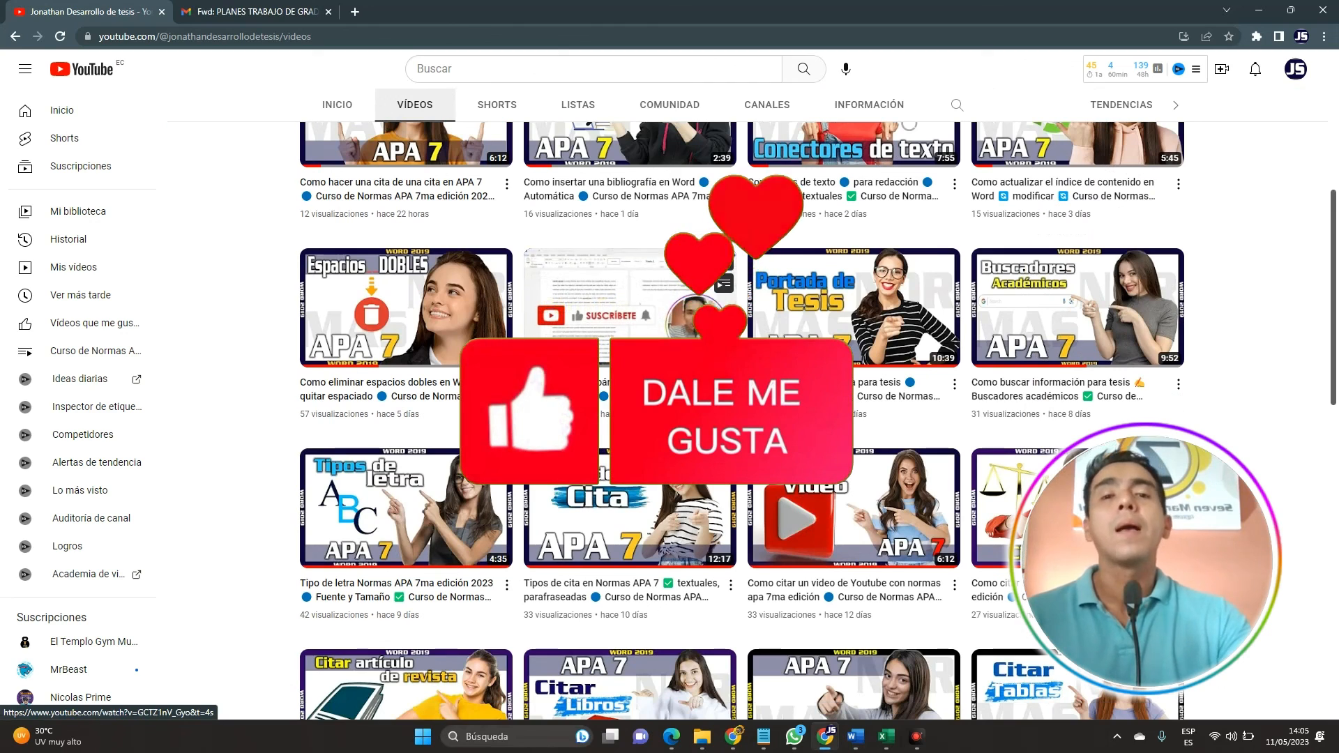
scroll(610, 321, down, 9)
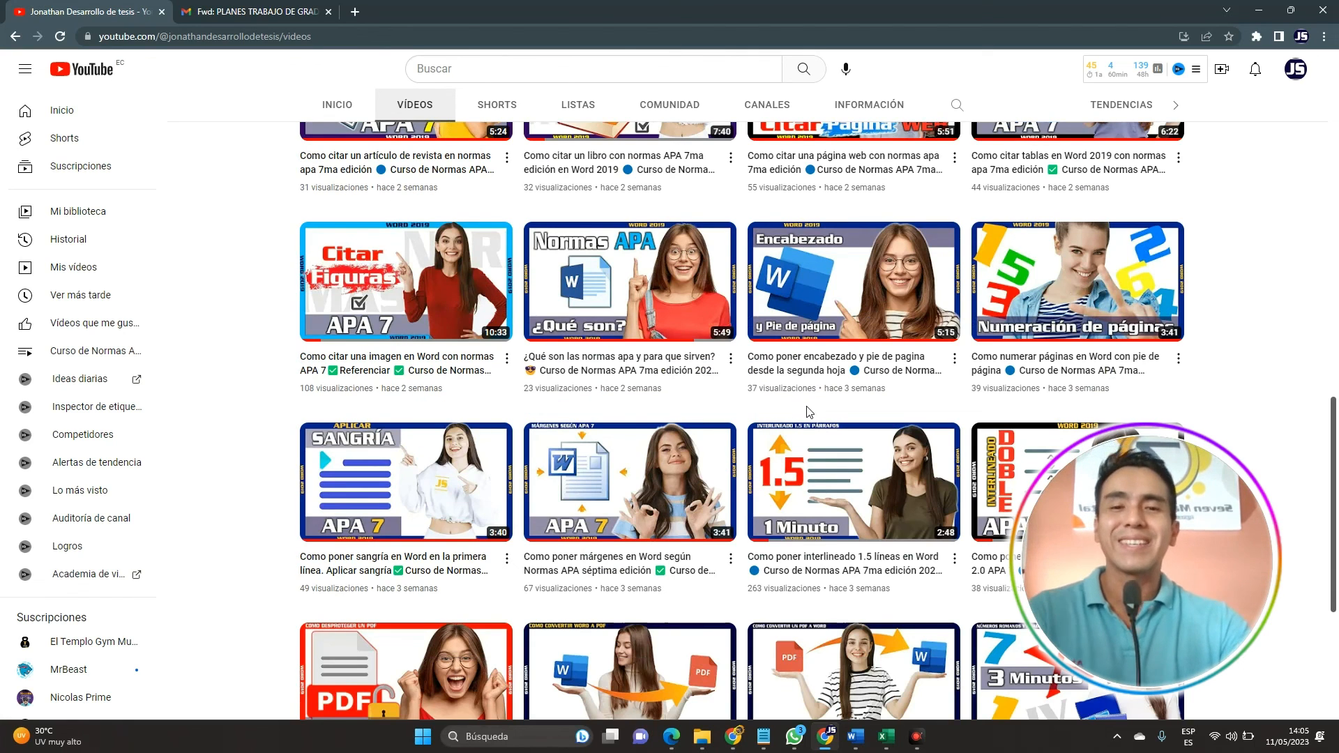
scroll(812, 411, up, 9)
scroll(804, 418, up, 5)
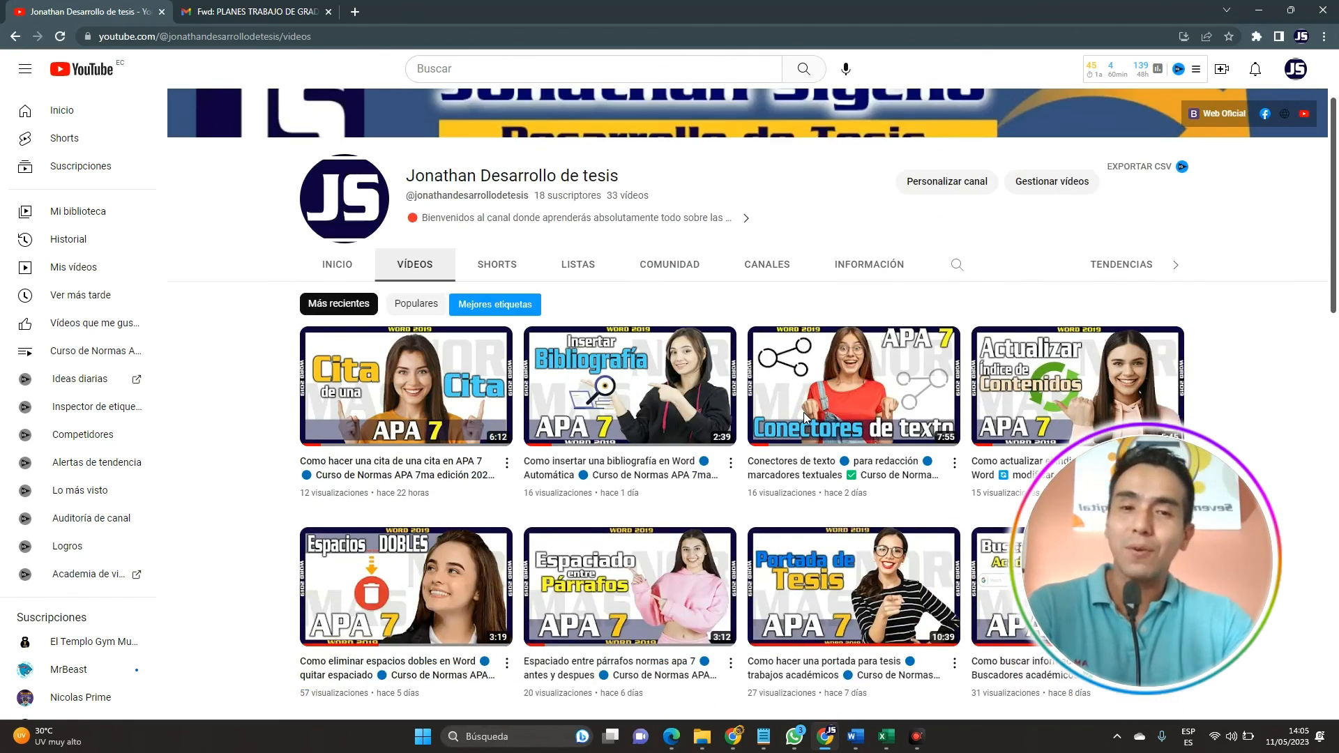